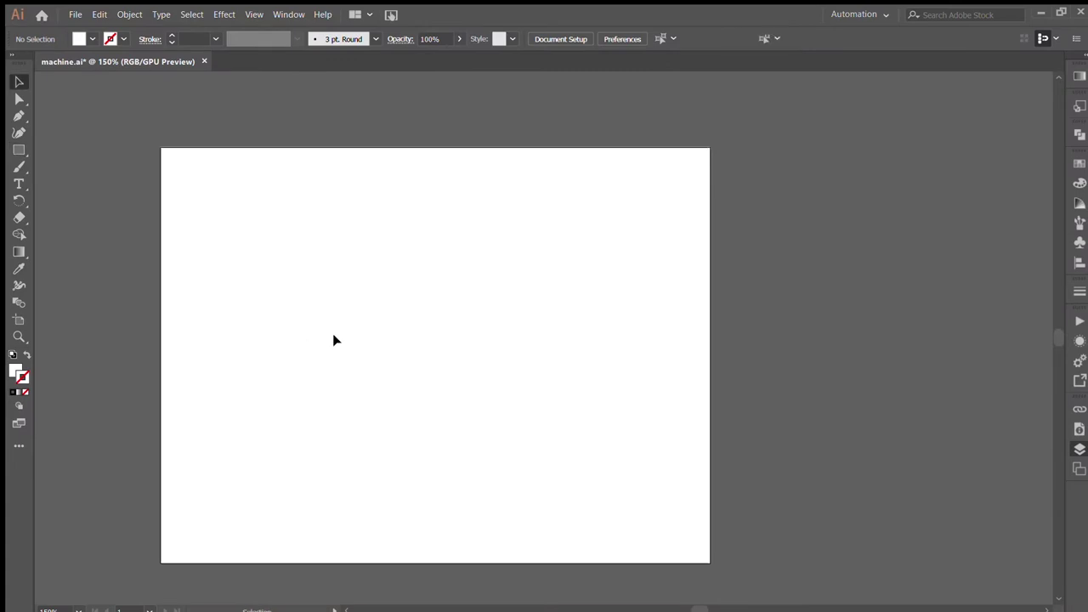
Type the three-line text AEROSPACE / MACHINE / SIMPLE and move it to the artboard's top-left corner.
{"action": "key", "text": "t"}
{"action": "left_click", "coordinate": [339, 336]}
{"action": "type", "text": "AEROSPACE"}
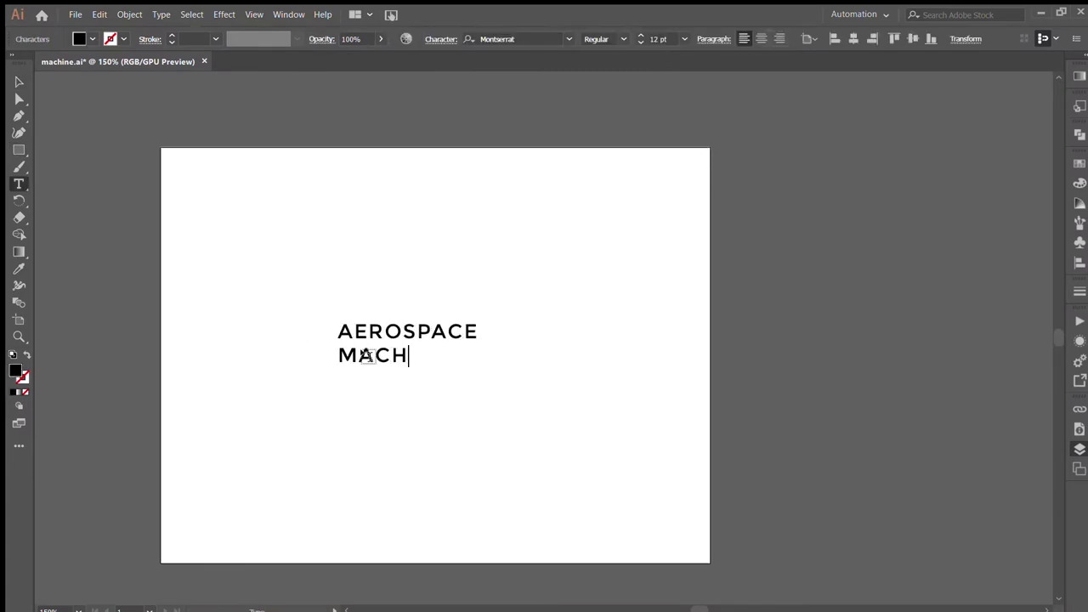
{"action": "key", "text": "Escape"}
{"action": "left_click_drag", "start_coordinate": [418, 352], "coordinate": [252, 186]}
{"action": "left_click", "coordinate": [411, 337]}
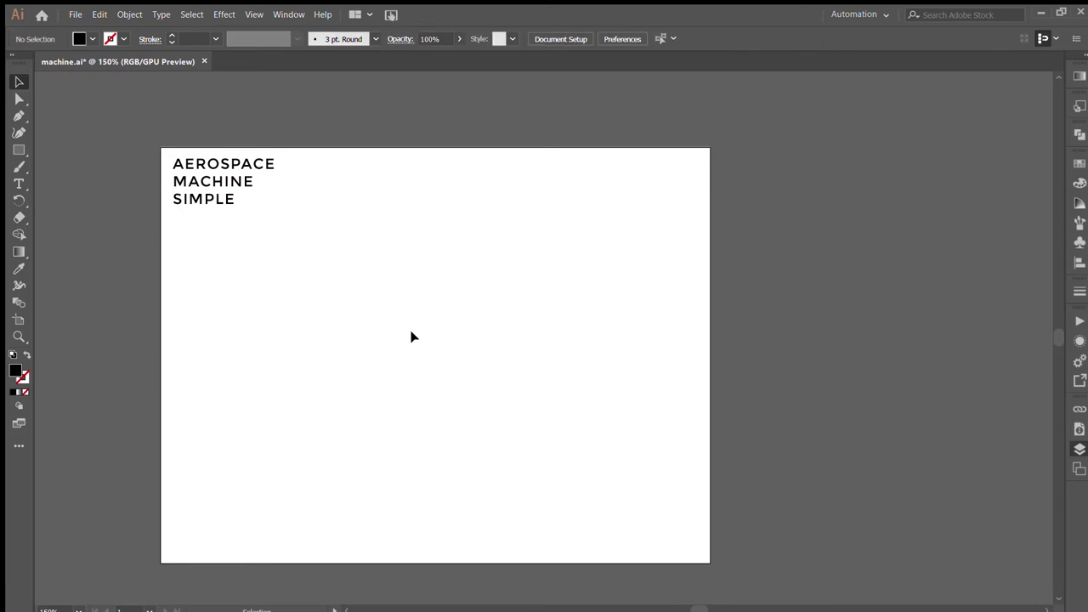
Draw a black triangle near the artboard centre and adjust its base and position.
{"action": "left_click_drag", "start_coordinate": [381, 335], "coordinate": [468, 430]}
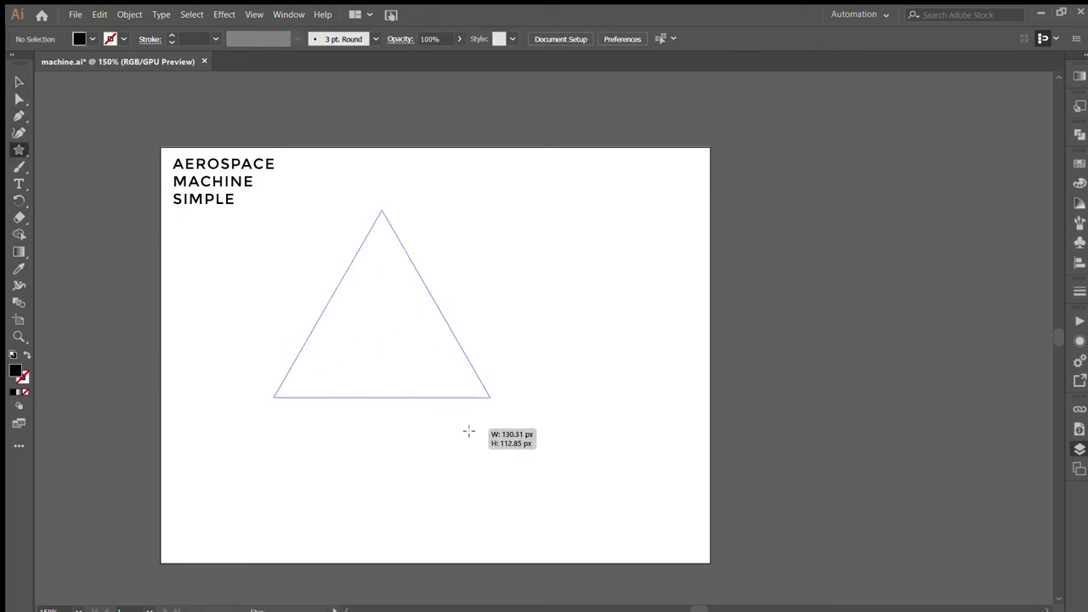
{"action": "key", "text": "a"}
{"action": "mouse_move", "coordinate": [505, 384]}
{"action": "left_mouse_down"}
{"action": "mouse_move", "coordinate": [219, 478]}
{"action": "mouse_move", "coordinate": [388, 481]}
{"action": "left_mouse_up"}
{"action": "left_click", "coordinate": [430, 423]}
{"action": "left_click", "coordinate": [378, 397]}
{"action": "key", "text": "v"}
{"action": "left_click_drag", "start_coordinate": [381, 397], "coordinate": [381, 437]}
{"action": "left_click", "coordinate": [510, 418]}
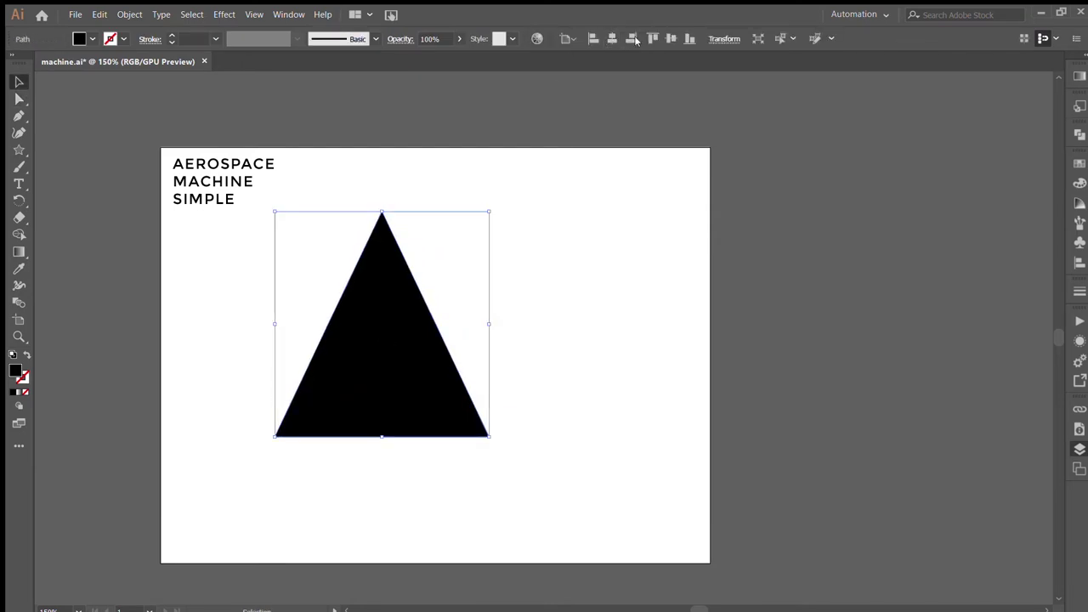
{"action": "left_click_drag", "start_coordinate": [334, 380], "coordinate": [388, 409]}
{"action": "left_click_drag", "start_coordinate": [434, 470], "coordinate": [430, 461]}
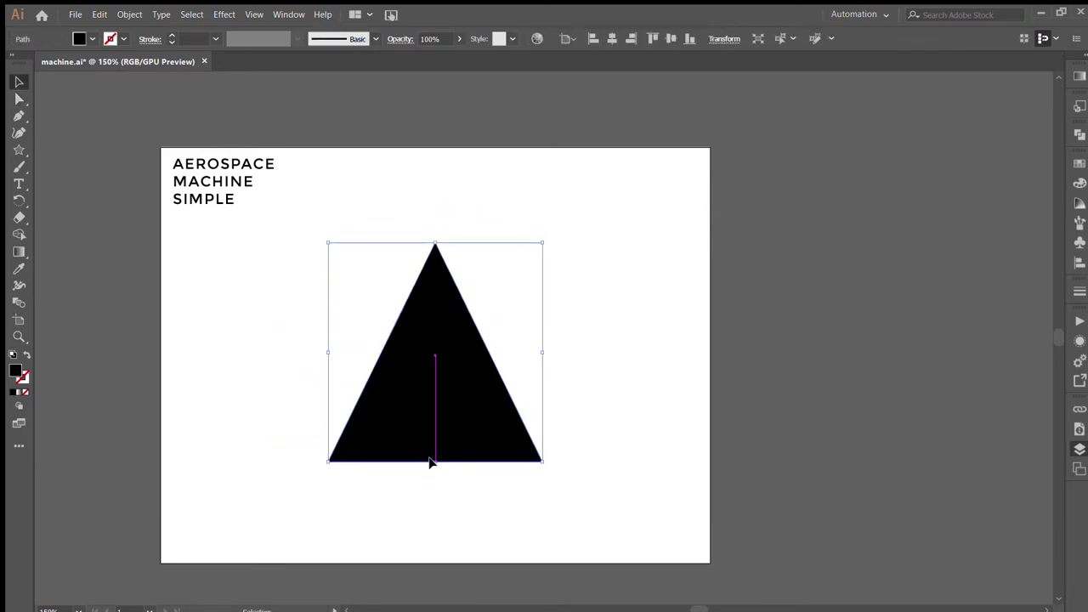
{"action": "left_click", "coordinate": [472, 484]}
Draw a thin half-triangle on the base centre with the Pen and reflect a copy.
{"action": "key", "text": "p"}
{"action": "left_click", "coordinate": [435, 462]}
{"action": "left_click", "coordinate": [434, 372]}
{"action": "left_click", "coordinate": [398, 462]}
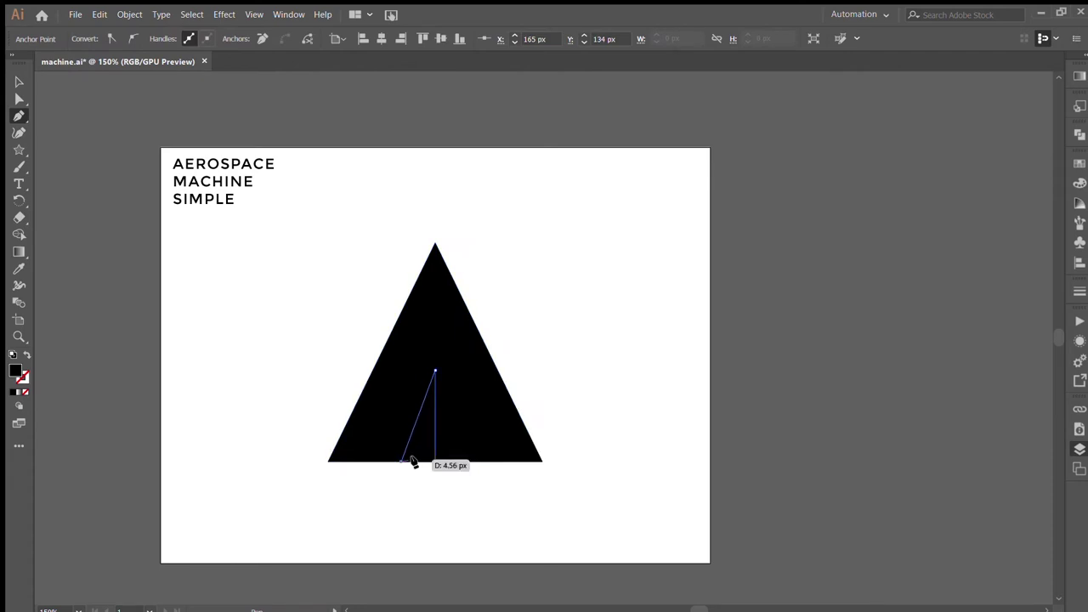
{"action": "key", "text": "v"}
{"action": "key", "text": "o"}
{"action": "key", "text": "b"}
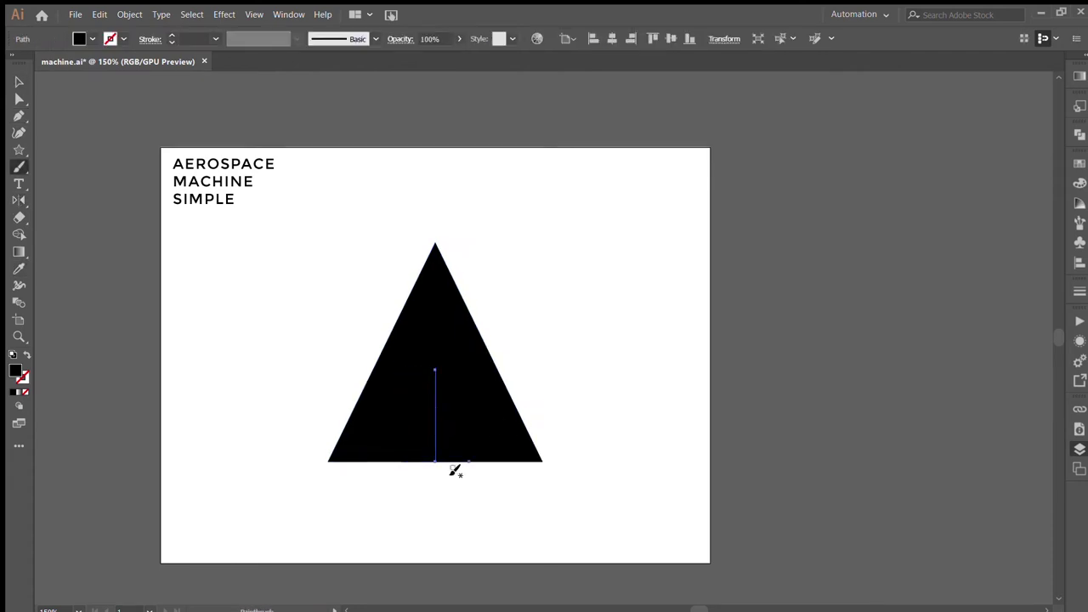
{"action": "key", "text": "v"}
{"action": "key", "text": "ctrl+a"}
Fill the inner triangle white and make it narrower.
{"action": "key", "text": "i"}
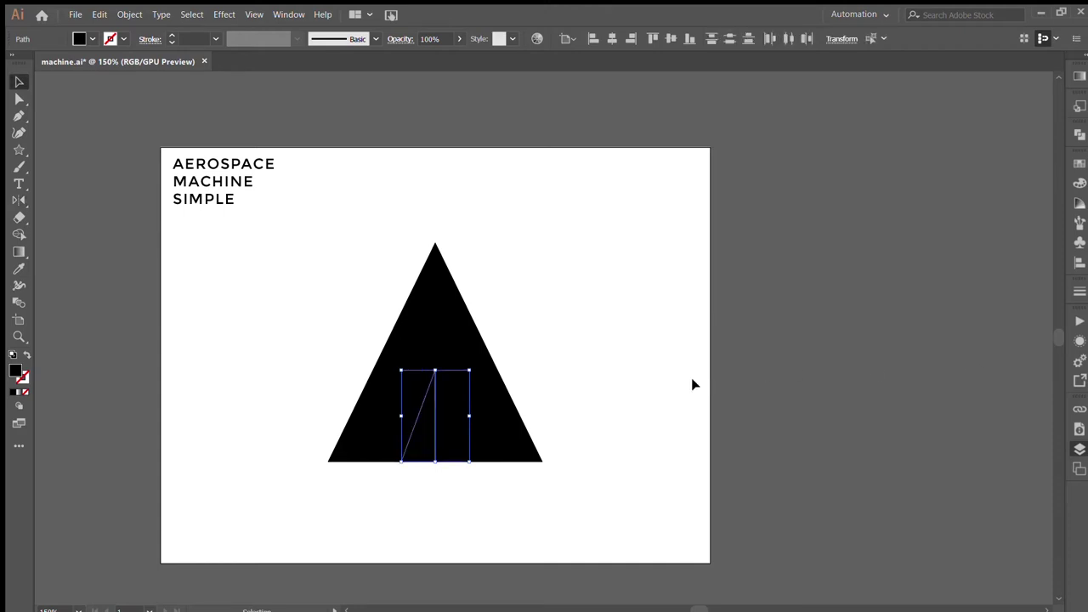
{"action": "left_click", "coordinate": [613, 348]}
{"action": "key", "text": "v"}
{"action": "left_click", "coordinate": [609, 372]}
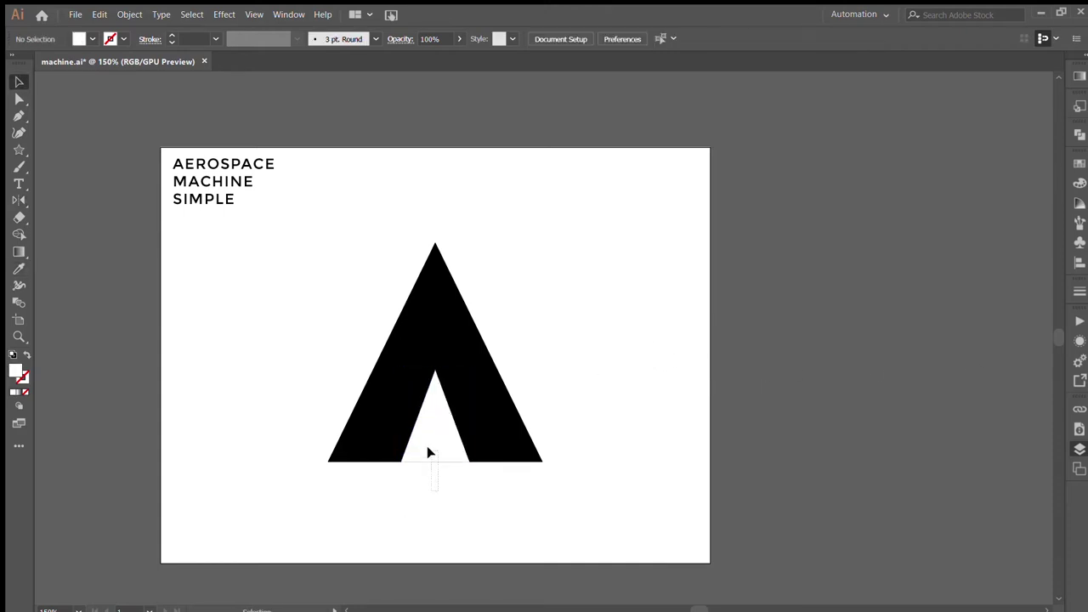
{"action": "left_click", "coordinate": [422, 444]}
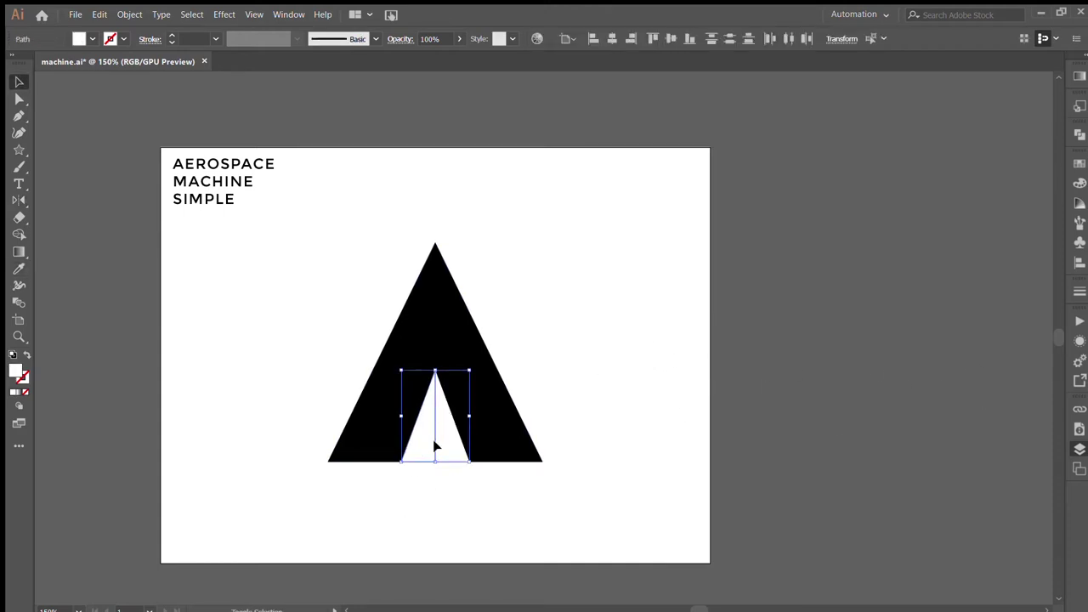
{"action": "left_click_drag", "start_coordinate": [469, 418], "coordinate": [462, 417]}
{"action": "key", "text": "ctrl+shift+a"}
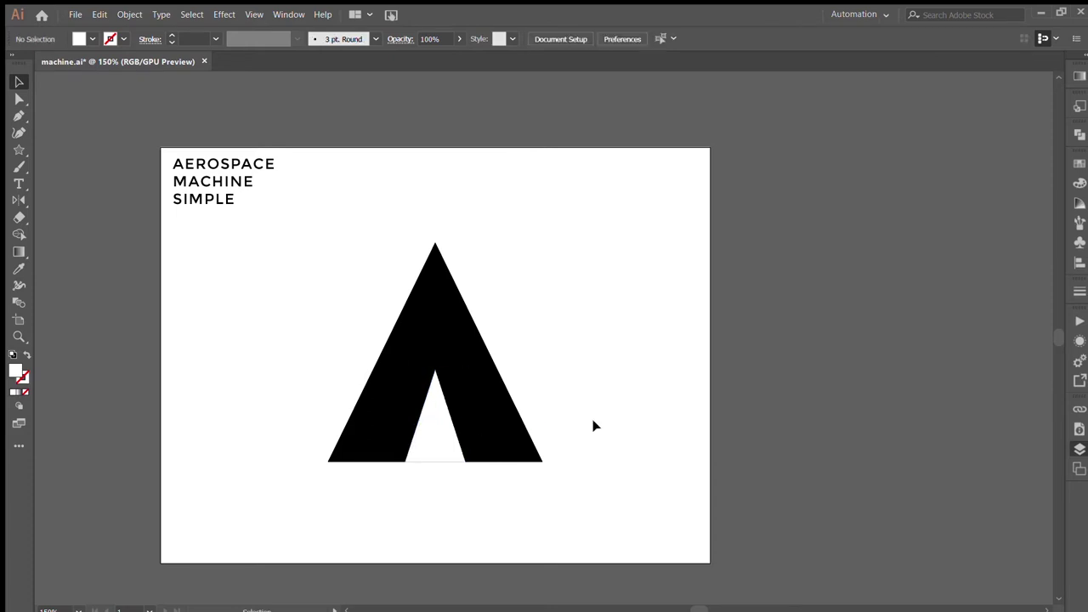
Narrow both triangles slightly, raise the inner triangle's tip, and group its halves.
{"action": "left_click", "coordinate": [502, 376]}
{"action": "left_click_drag", "start_coordinate": [541, 352], "coordinate": [536, 353]}
{"action": "left_click", "coordinate": [620, 380]}
{"action": "left_click", "coordinate": [432, 444]}
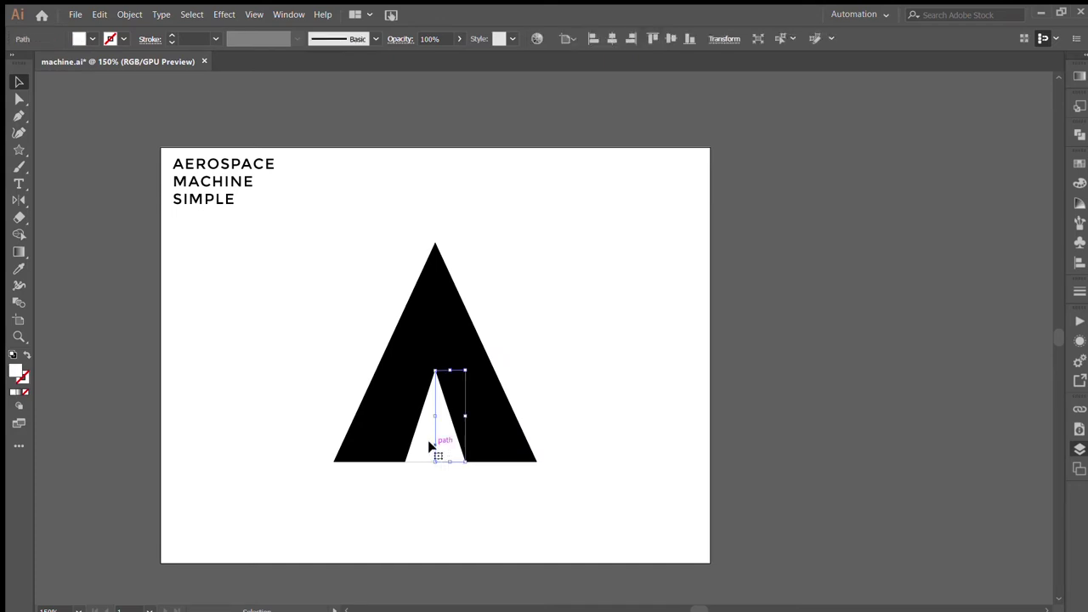
{"action": "left_click_drag", "start_coordinate": [462, 417], "coordinate": [460, 417]}
{"action": "left_click_drag", "start_coordinate": [435, 369], "coordinate": [435, 332]}
{"action": "left_click", "coordinate": [527, 405]}
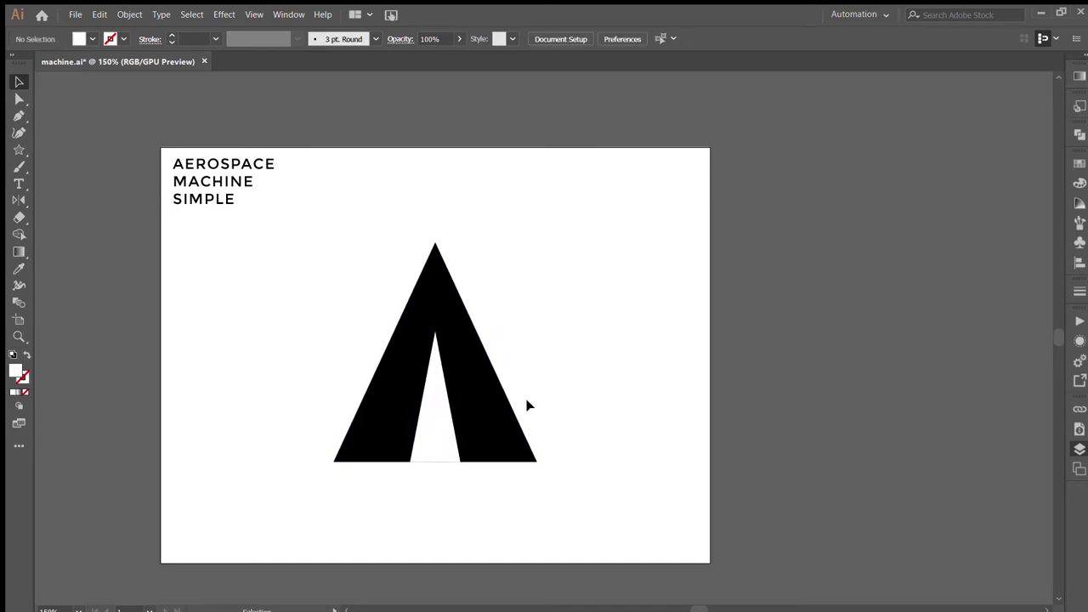
{"action": "key", "text": "ctrl+z"}
{"action": "left_click_drag", "start_coordinate": [435, 369], "coordinate": [435, 352]}
{"action": "key", "text": "ctrl+g"}
{"action": "left_click", "coordinate": [564, 284]}
Select both triangles and cut the inner white triangle out with the Shape Builder.
{"action": "left_click", "coordinate": [456, 449]}
{"action": "left_click", "coordinate": [445, 447]}
{"action": "left_click", "coordinate": [527, 483]}
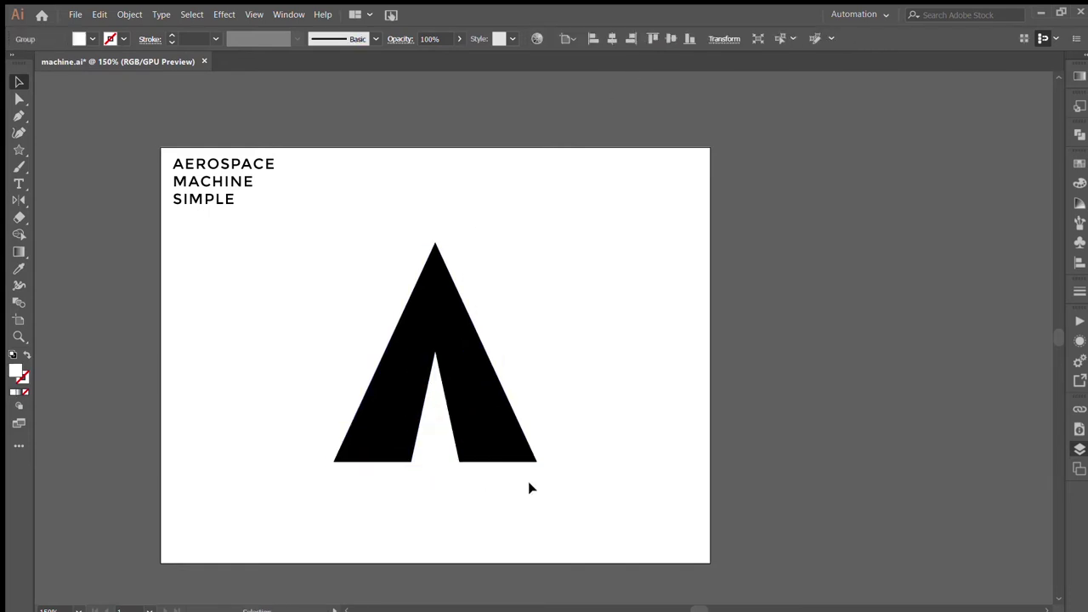
{"action": "left_click_drag", "start_coordinate": [528, 502], "coordinate": [396, 418]}
{"action": "key", "text": "shift+m"}
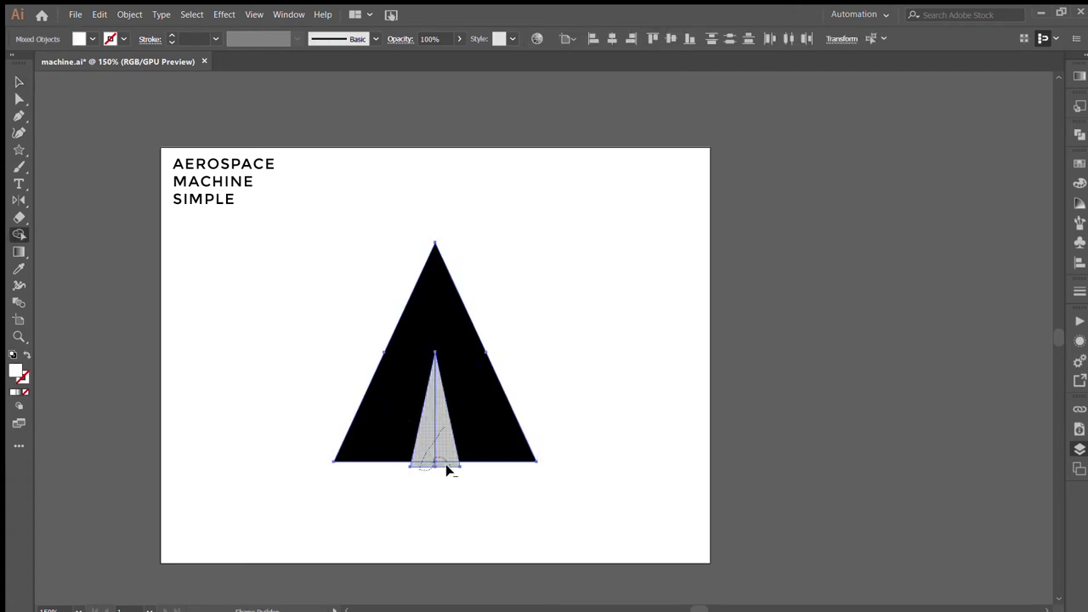
{"action": "left_click", "coordinate": [447, 465], "text": "alt"}
{"action": "key", "text": "v"}
{"action": "left_click", "coordinate": [478, 505]}
{"action": "key", "text": "ctrl+plus"}
{"action": "key", "text": "p"}
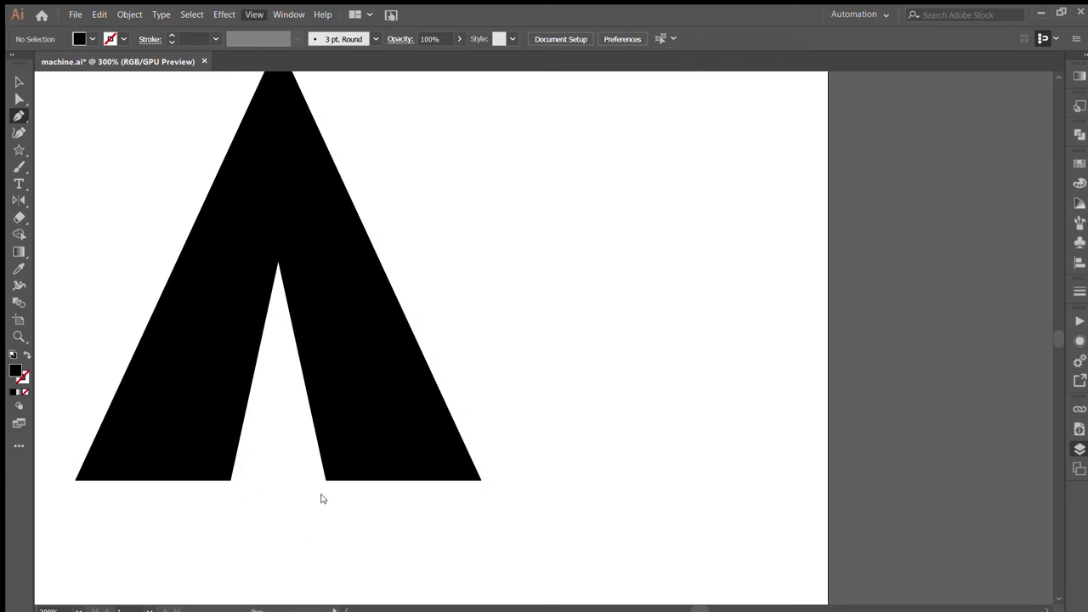
Draw a light grey triangular fold from the notch apex to just below the base.
{"action": "left_click", "coordinate": [278, 262]}
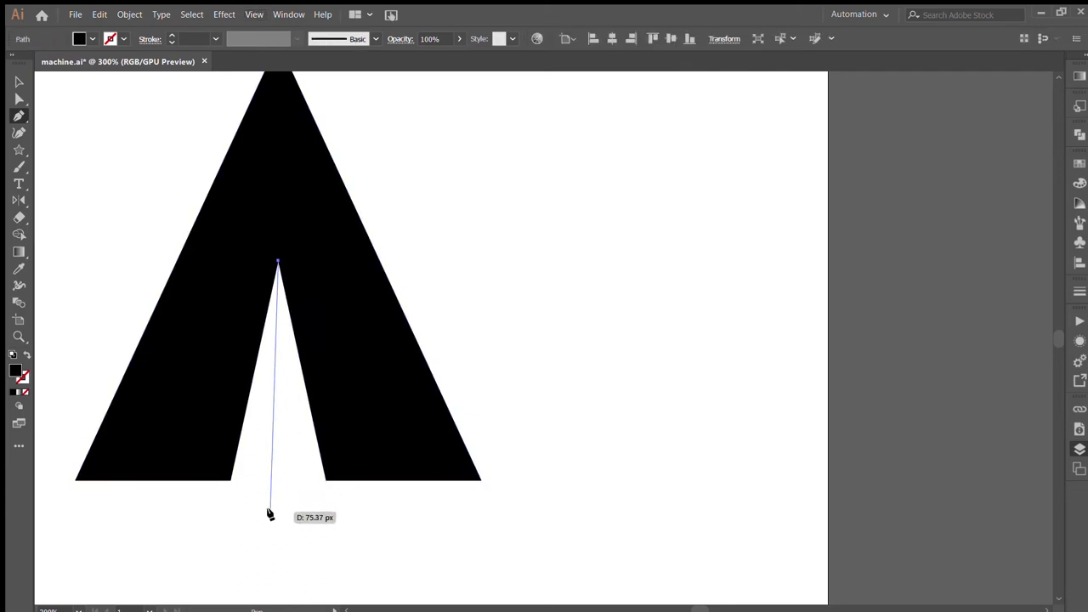
{"action": "left_click", "coordinate": [271, 524]}
{"action": "left_click", "coordinate": [230, 480]}
{"action": "left_click", "coordinate": [276, 263]}
{"action": "key", "text": "v"}
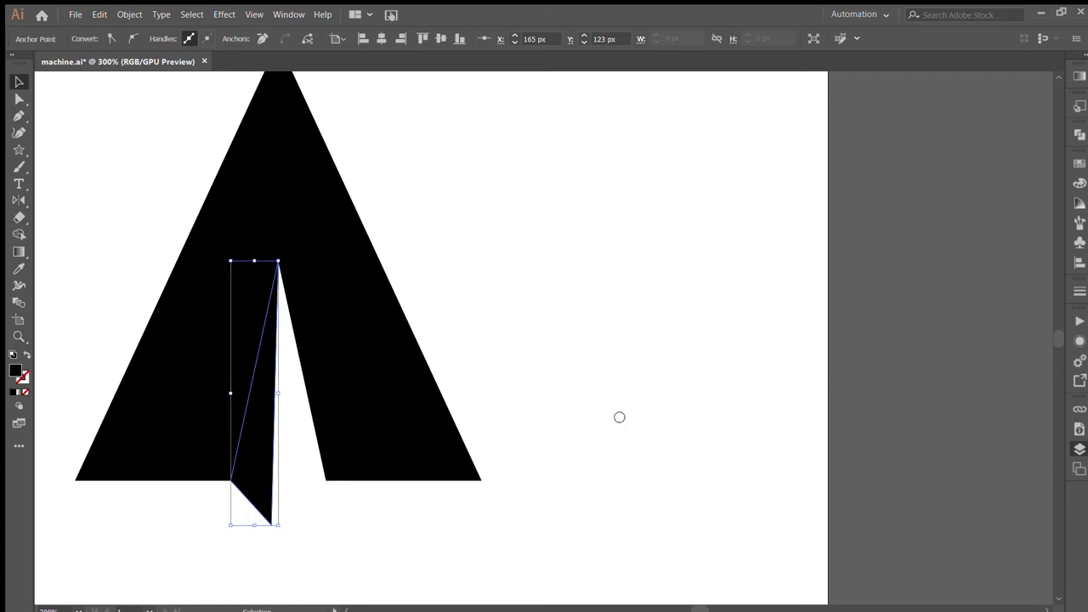
{"action": "left_click", "coordinate": [541, 372]}
{"action": "left_click", "coordinate": [255, 425]}
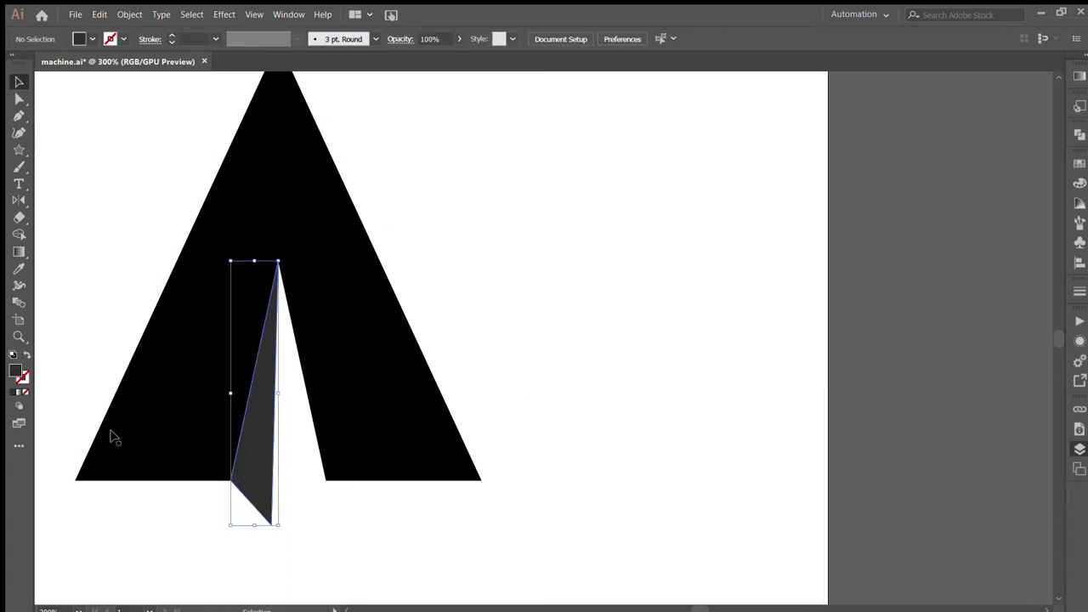
{"action": "left_click", "coordinate": [561, 308]}
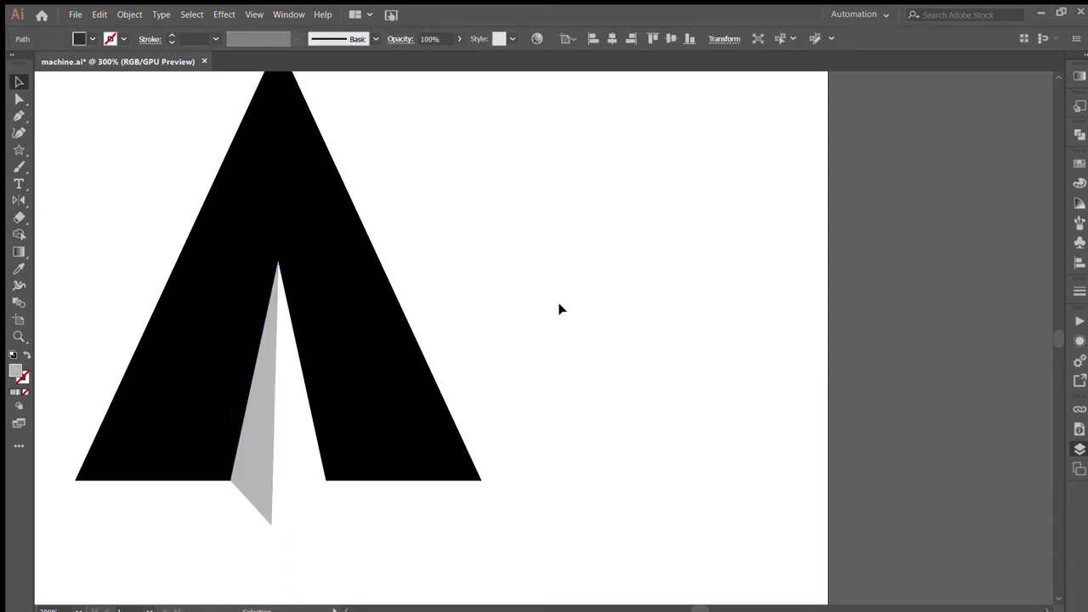
{"action": "key", "text": "p"}
{"action": "key", "text": "ctrl+minus"}
{"action": "key", "text": "ctrl+minus"}
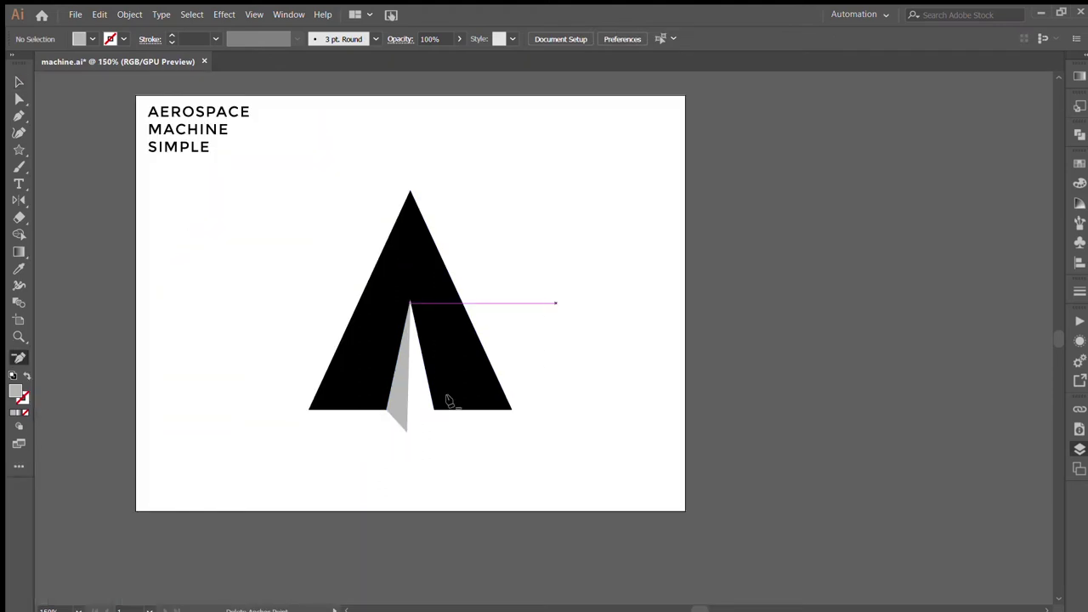
Rotate the plane about 45° to point up-right and pull the fold's tip down-right.
{"action": "key", "text": "v"}
{"action": "left_click", "coordinate": [340, 360]}
{"action": "left_click_drag", "start_coordinate": [515, 185], "coordinate": [569, 276]}
{"action": "left_click", "coordinate": [566, 406]}
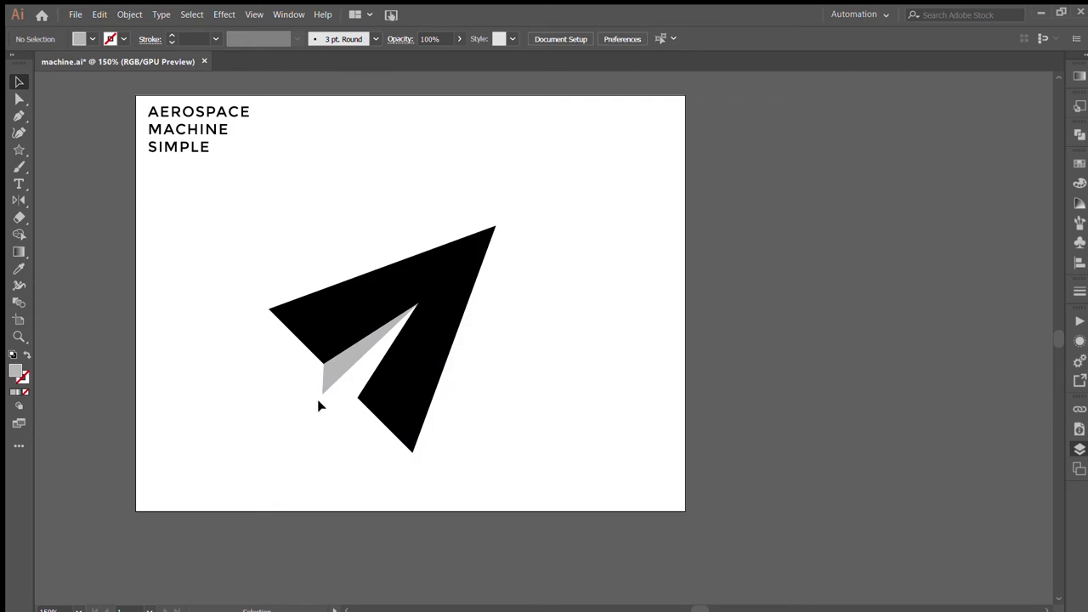
{"action": "left_click_drag", "start_coordinate": [323, 393], "coordinate": [328, 397]}
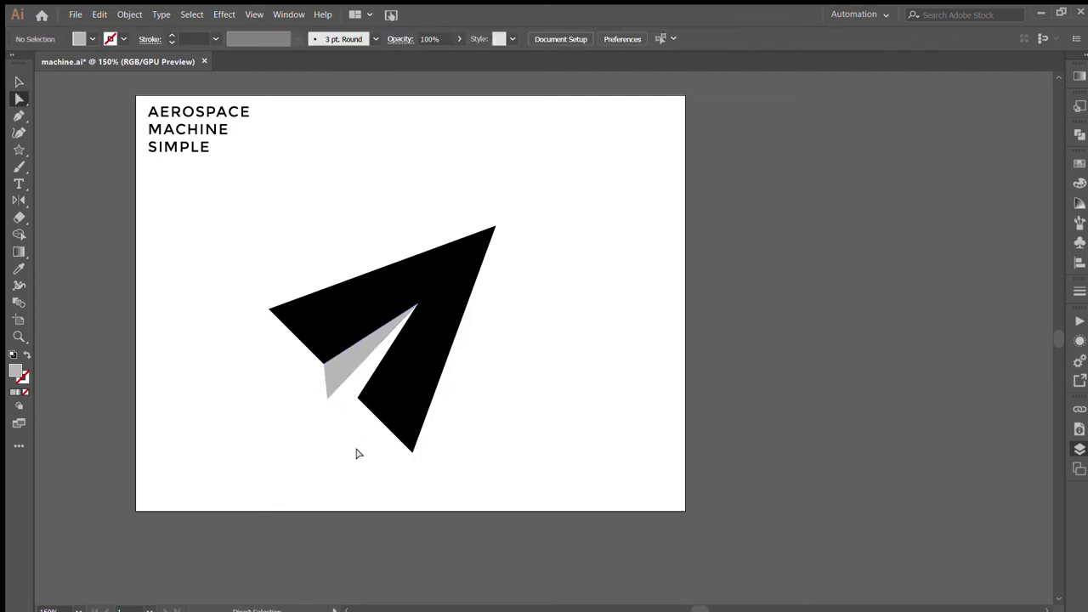
Shrink and nudge the plane, then fill its body with the sampled grey, slightly darkened.
{"action": "left_click", "coordinate": [336, 295]}
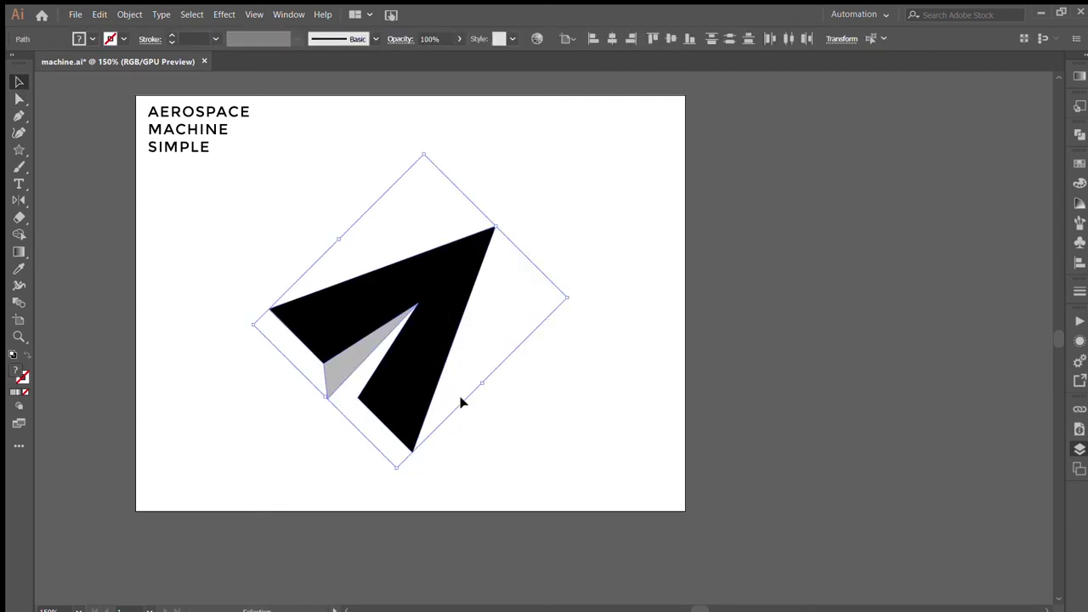
{"action": "left_click_drag", "start_coordinate": [420, 359], "coordinate": [453, 348]}
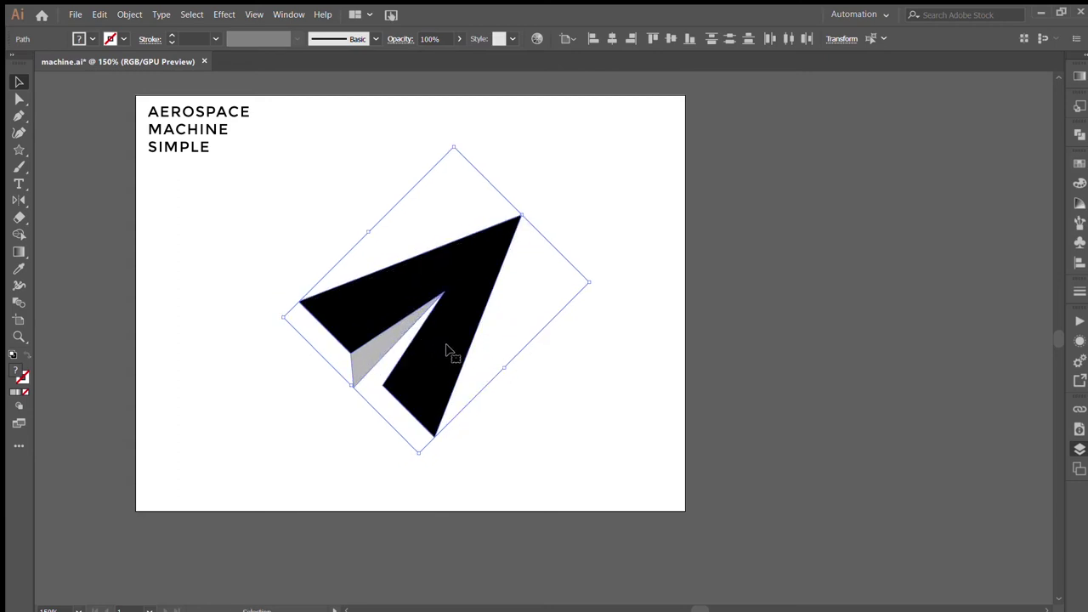
{"action": "left_click_drag", "start_coordinate": [521, 214], "coordinate": [502, 214]}
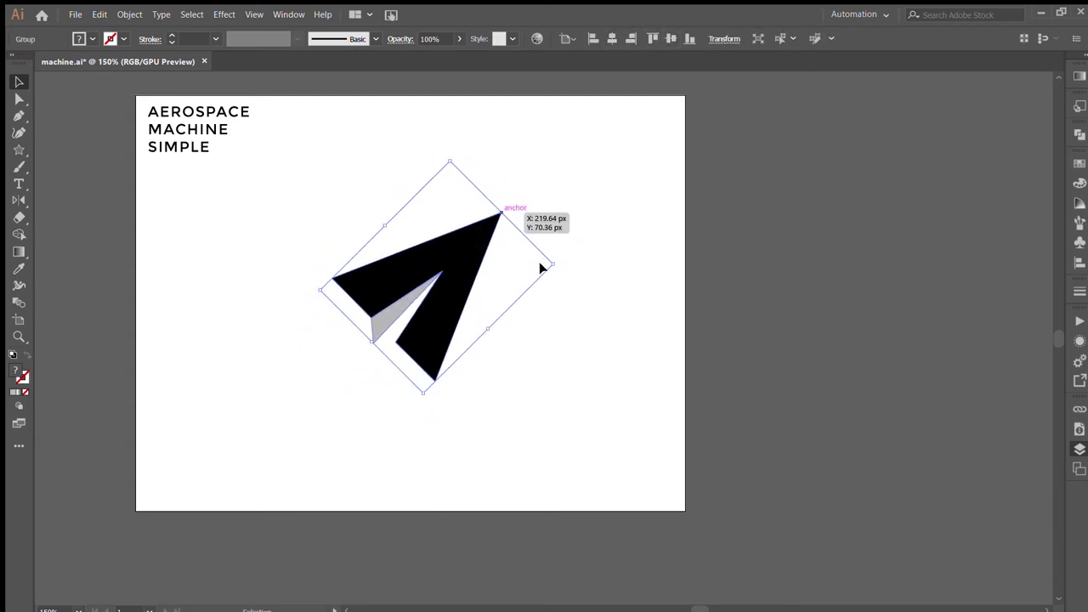
{"action": "left_click", "coordinate": [576, 342]}
{"action": "left_click", "coordinate": [448, 356]}
{"action": "key", "text": "i"}
{"action": "left_click", "coordinate": [387, 323]}
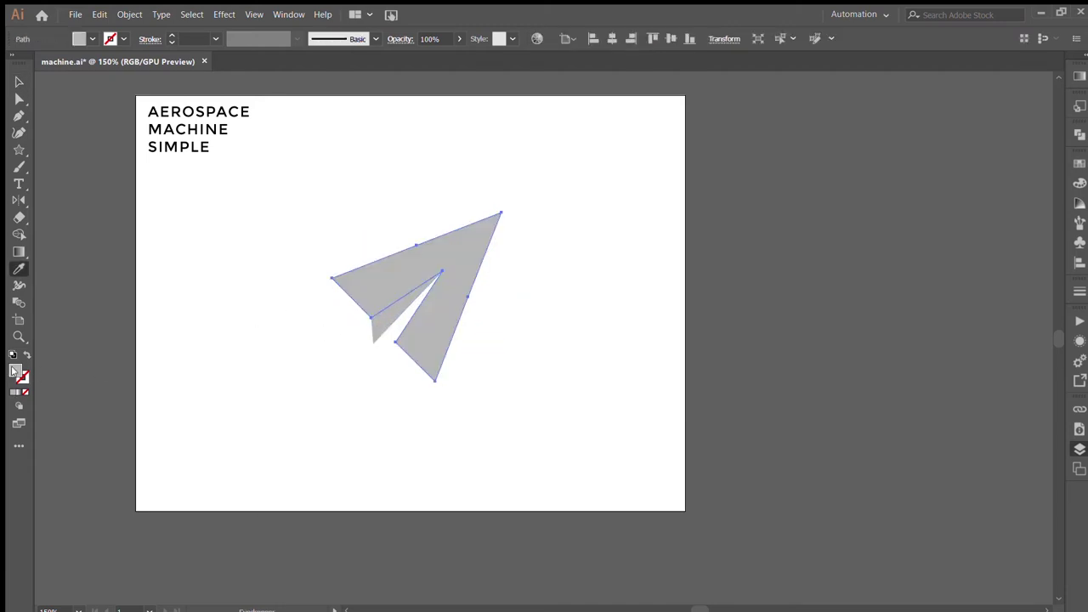
{"action": "left_click", "coordinate": [689, 326]}
Draw a grey circle beside the artboard and punch a smaller copy out to form a ring.
{"action": "key", "text": "v"}
{"action": "left_click", "coordinate": [556, 331]}
{"action": "key", "text": "l"}
{"action": "mouse_move", "coordinate": [781, 353]}
{"action": "left_mouse_down"}
{"action": "mouse_move", "coordinate": [594, 399]}
{"action": "mouse_move", "coordinate": [875, 115]}
{"action": "left_mouse_up"}
{"action": "key", "text": "v"}
{"action": "left_click_drag", "start_coordinate": [810, 162], "coordinate": [704, 320]}
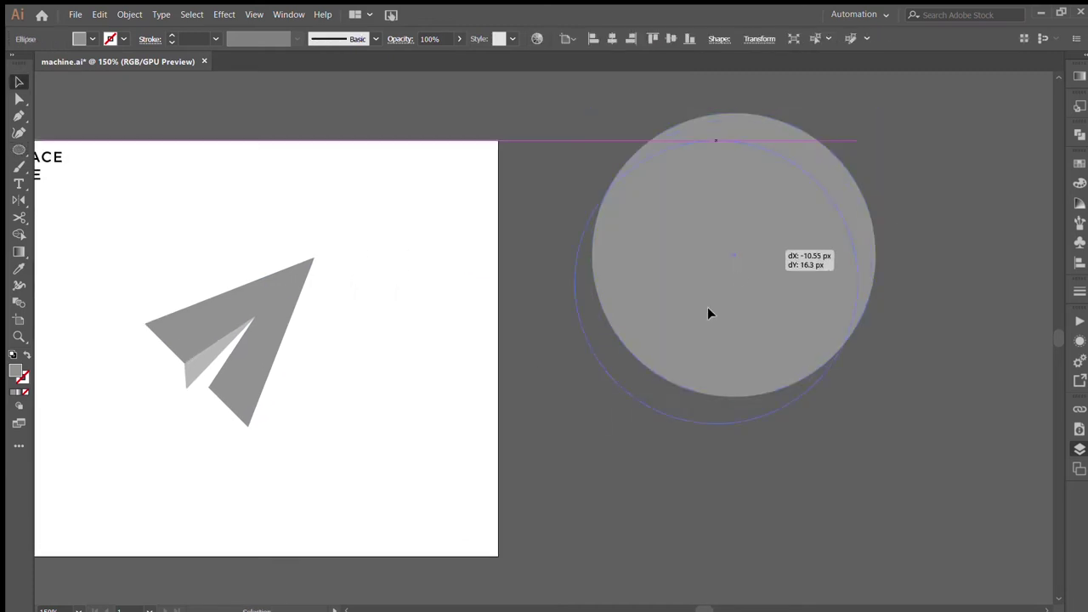
{"action": "left_click_drag", "start_coordinate": [769, 278], "coordinate": [727, 313]}
{"action": "key", "text": "ctrl+8"}
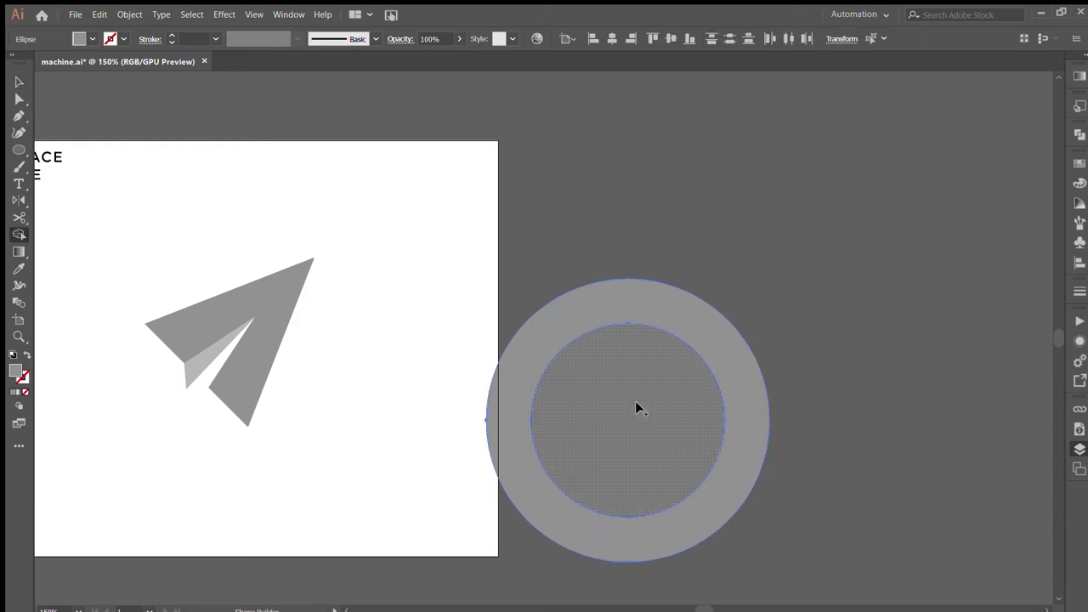
{"action": "left_click", "coordinate": [722, 255]}
Draw a small circle and position it on the ring's top edge in Outline view.
{"action": "key", "text": "l"}
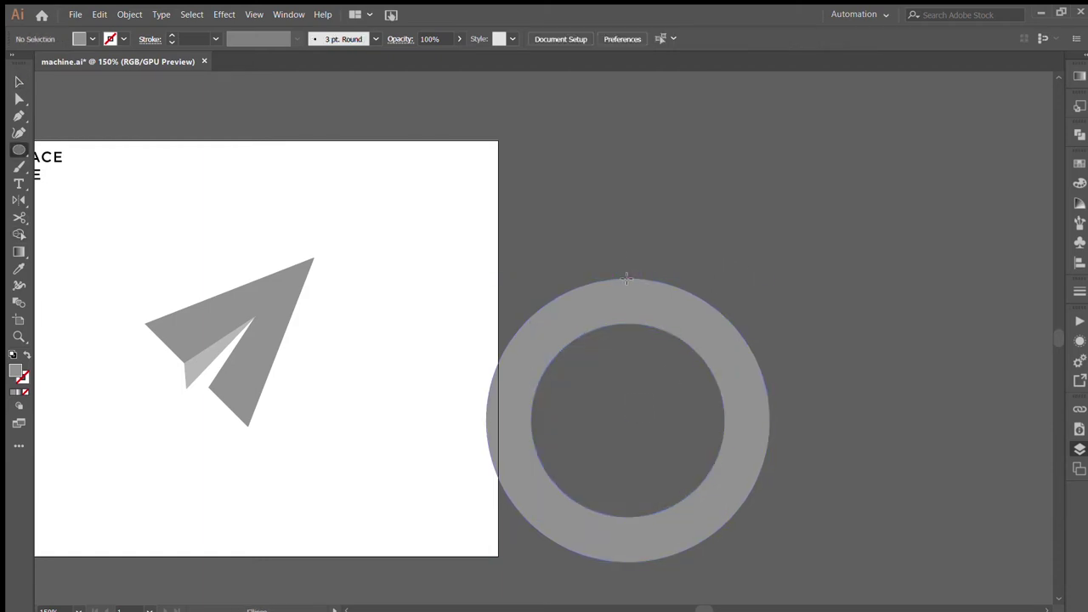
{"action": "mouse_move", "coordinate": [629, 279]}
{"action": "left_mouse_down"}
{"action": "mouse_move", "coordinate": [656, 310]}
{"action": "mouse_move", "coordinate": [636, 273]}
{"action": "mouse_move", "coordinate": [665, 237]}
{"action": "left_mouse_up"}
{"action": "key", "text": "v"}
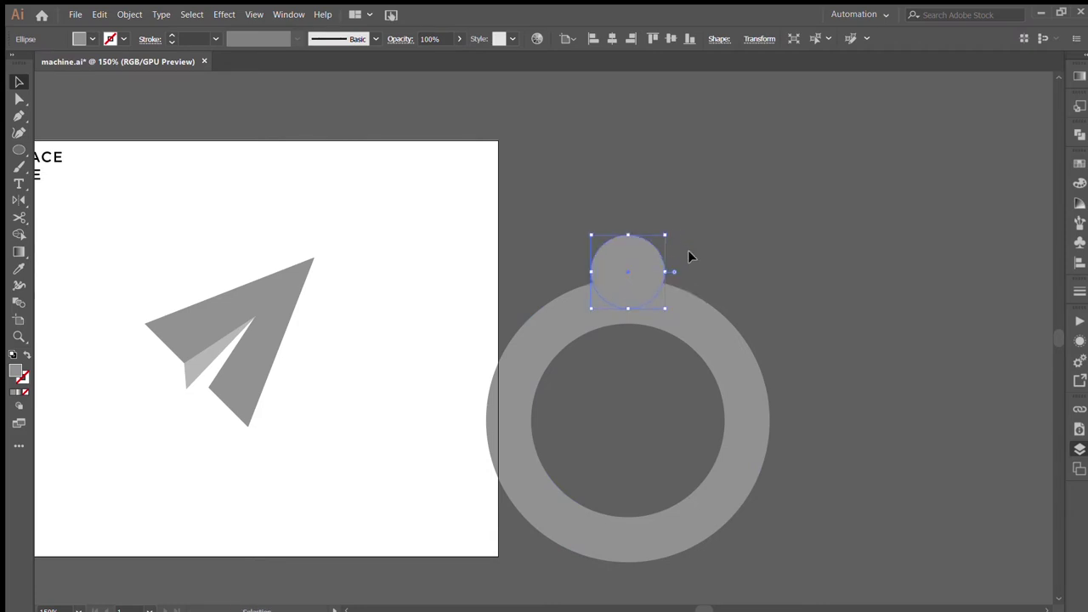
{"action": "left_click", "coordinate": [688, 250]}
{"action": "left_click_drag", "start_coordinate": [639, 276], "coordinate": [659, 270]}
{"action": "key", "text": "ctrl+y"}
{"action": "left_click_drag", "start_coordinate": [630, 317], "coordinate": [631, 312]}
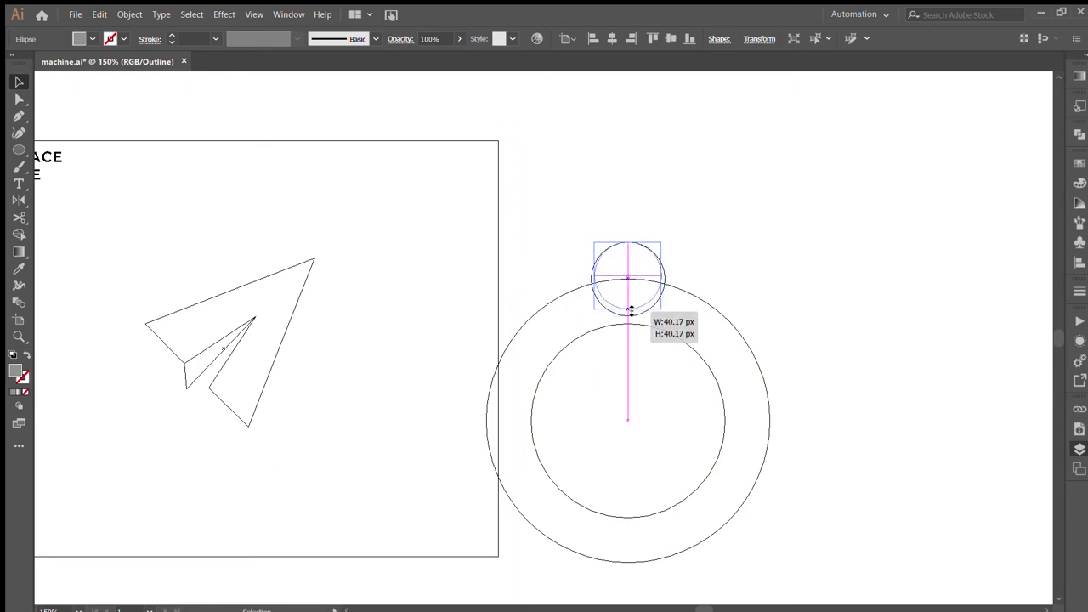
Align the small circle on the ring's top and place a copy at the bottom.
{"action": "left_click", "coordinate": [705, 266]}
{"action": "left_click_drag", "start_coordinate": [736, 306], "coordinate": [710, 247]}
{"action": "mouse_move", "coordinate": [635, 219]}
{"action": "left_mouse_down"}
{"action": "mouse_move", "coordinate": [621, 201]}
{"action": "mouse_move", "coordinate": [631, 491]}
{"action": "left_mouse_up"}
{"action": "left_click", "coordinate": [624, 201]}
{"action": "left_click", "coordinate": [680, 201]}
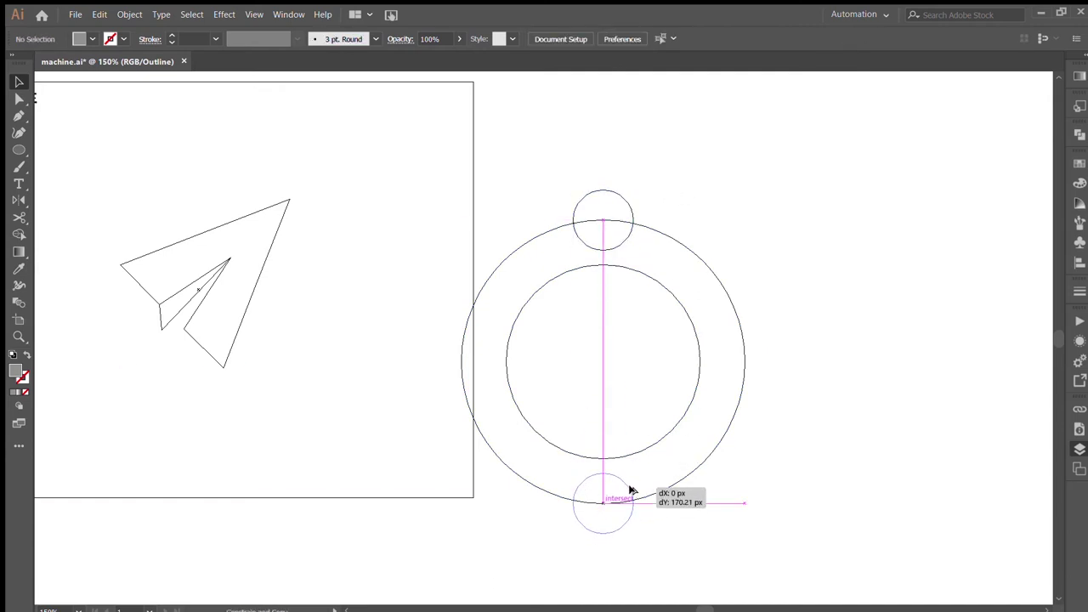
{"action": "left_click_drag", "start_coordinate": [612, 253], "coordinate": [616, 248]}
Cut notches with the Shape Builder, rotate the ring a quarter turn, and cut again.
{"action": "left_click_drag", "start_coordinate": [707, 197], "coordinate": [535, 510]}
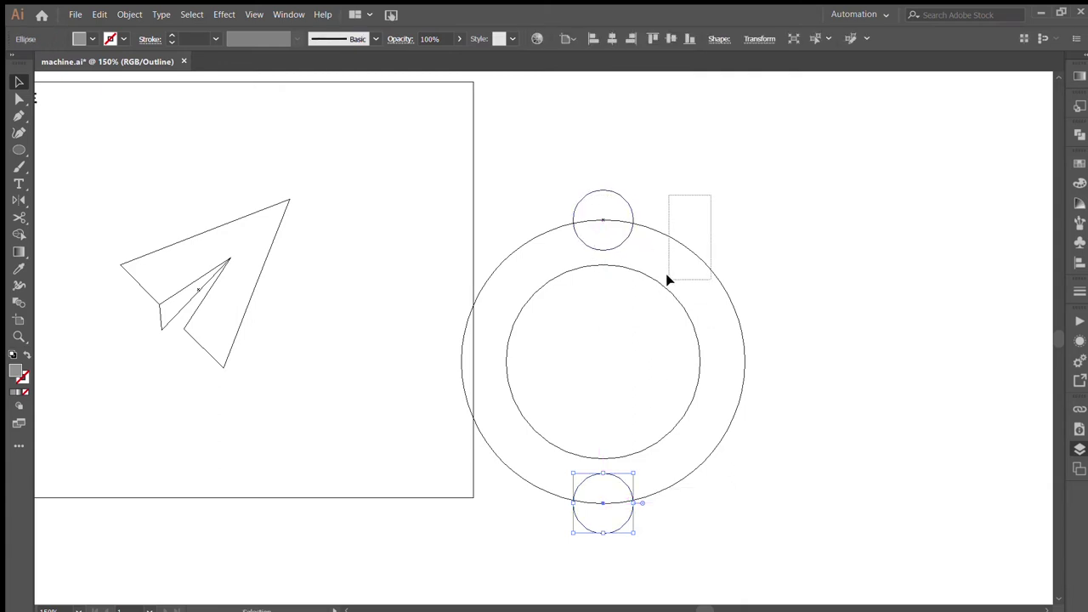
{"action": "key", "text": "shift+m"}
{"action": "left_click", "coordinate": [610, 259]}
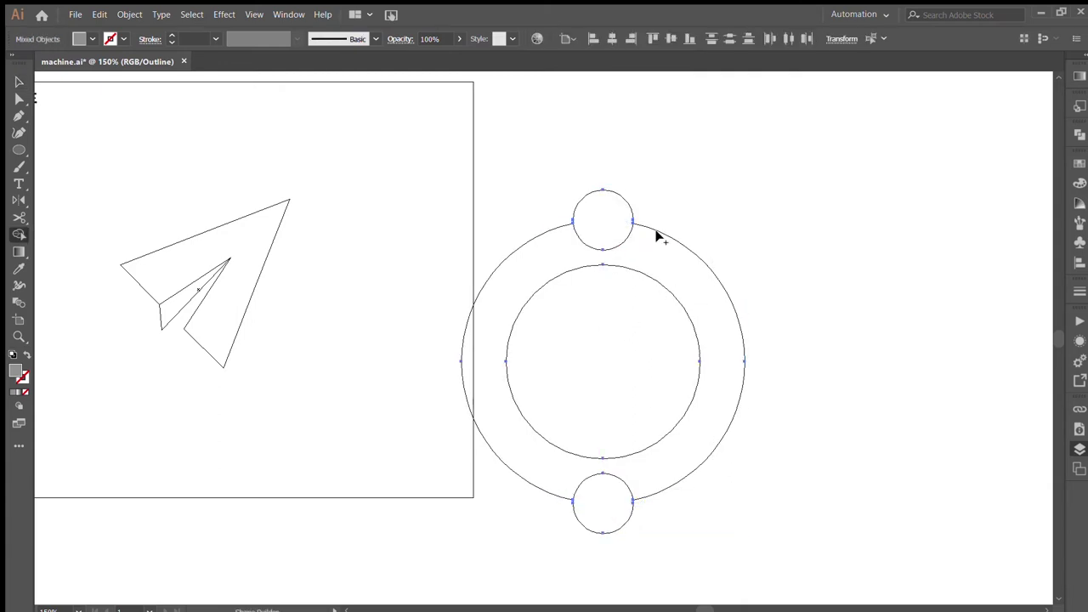
{"action": "key", "text": "v"}
{"action": "left_click", "coordinate": [679, 242]}
{"action": "left_click_drag", "start_coordinate": [745, 218], "coordinate": [752, 447]}
{"action": "left_click_drag", "start_coordinate": [687, 182], "coordinate": [554, 493]}
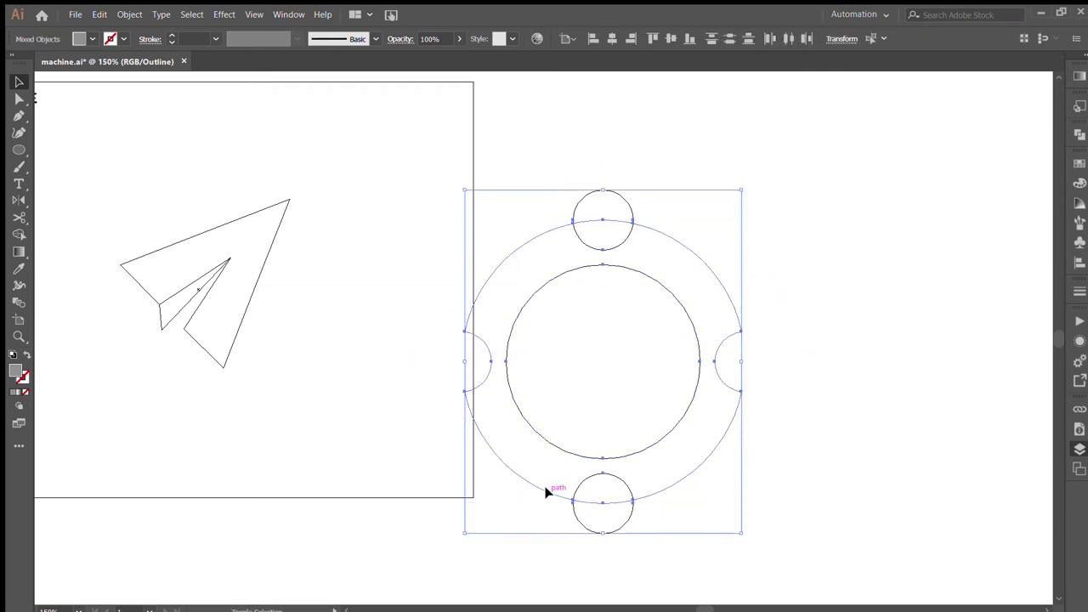
{"action": "key", "text": "shift+m"}
{"action": "left_click", "coordinate": [605, 239]}
{"action": "key", "text": "v"}
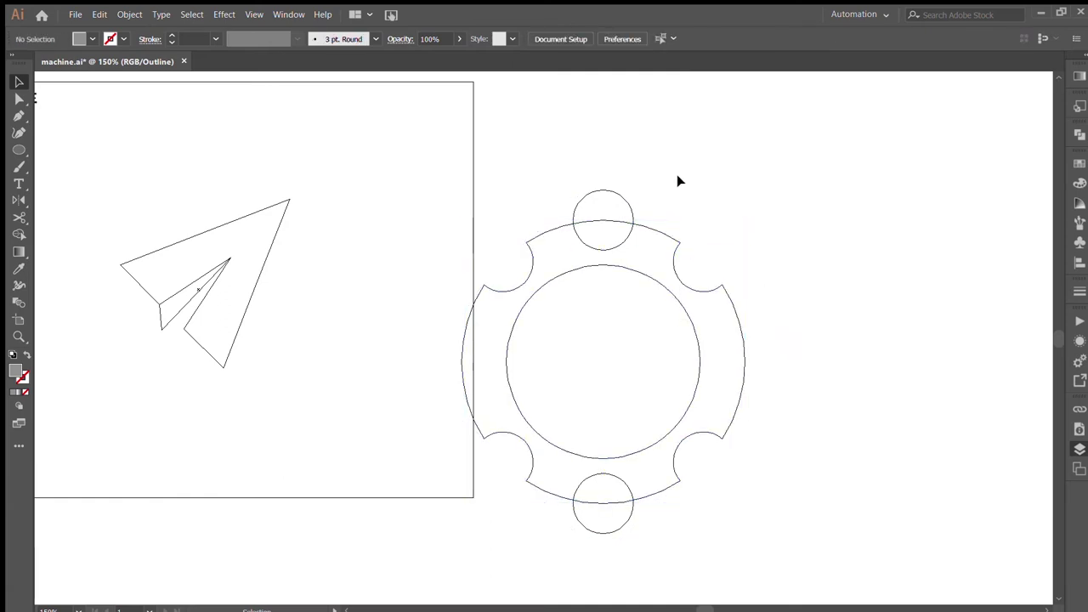
Rotate the ring 315° and cut the remaining notches with the Shape Builder.
{"action": "left_click_drag", "start_coordinate": [678, 177], "coordinate": [533, 502]}
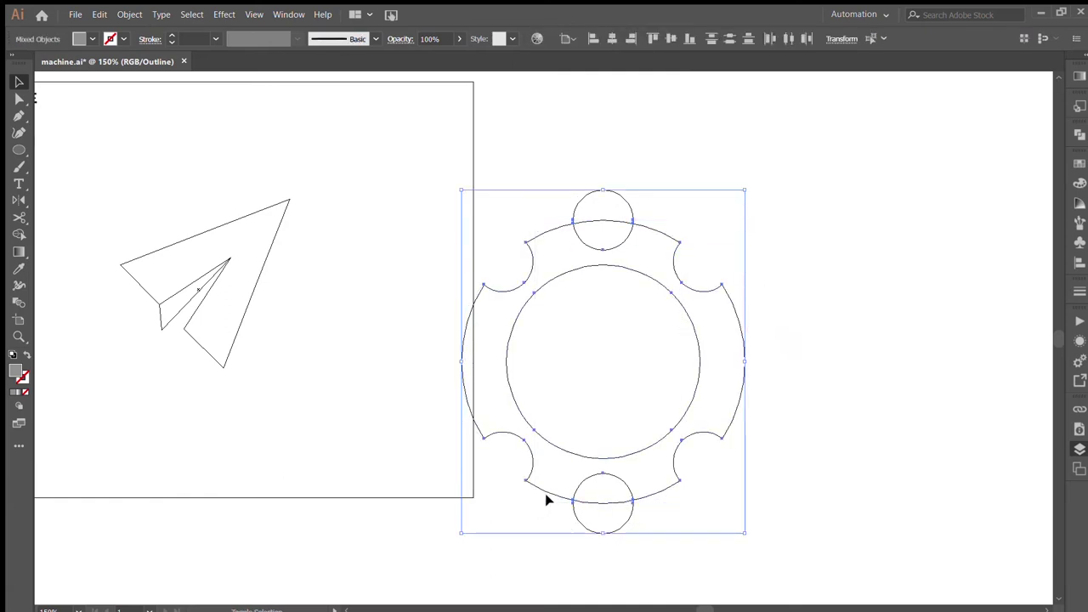
{"action": "key", "text": "shift+m"}
{"action": "key", "text": "v"}
{"action": "left_click", "coordinate": [740, 227]}
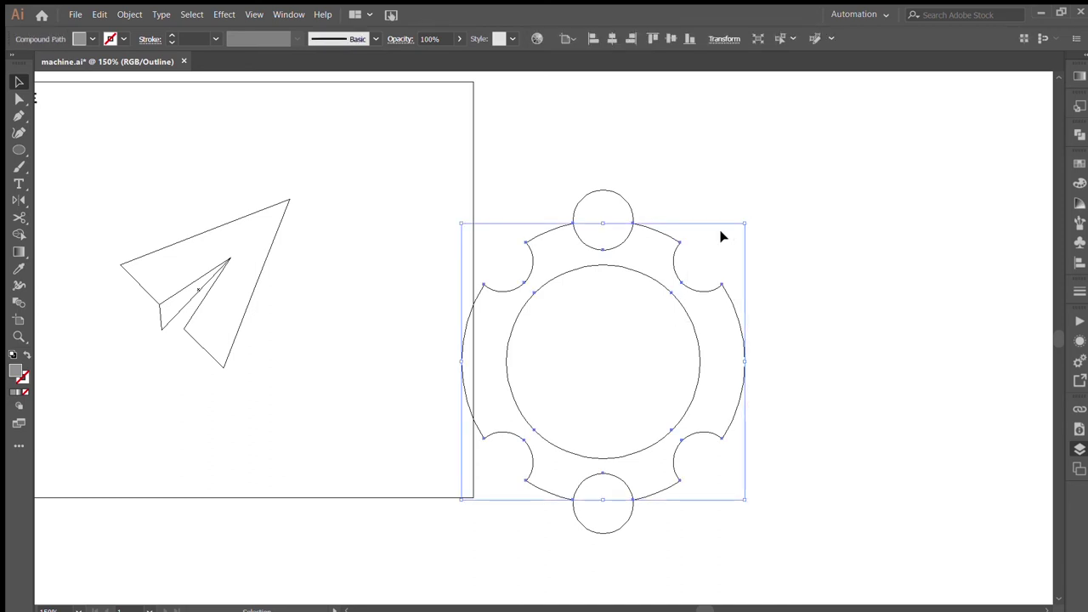
{"action": "mouse_move", "coordinate": [747, 219]}
{"action": "left_mouse_down"}
{"action": "mouse_move", "coordinate": [713, 410]}
{"action": "mouse_move", "coordinate": [687, 298]}
{"action": "left_mouse_up"}
{"action": "left_click_drag", "start_coordinate": [699, 182], "coordinate": [486, 527]}
{"action": "key", "text": "shift+m"}
{"action": "left_click", "coordinate": [595, 520]}
{"action": "key", "text": "v"}
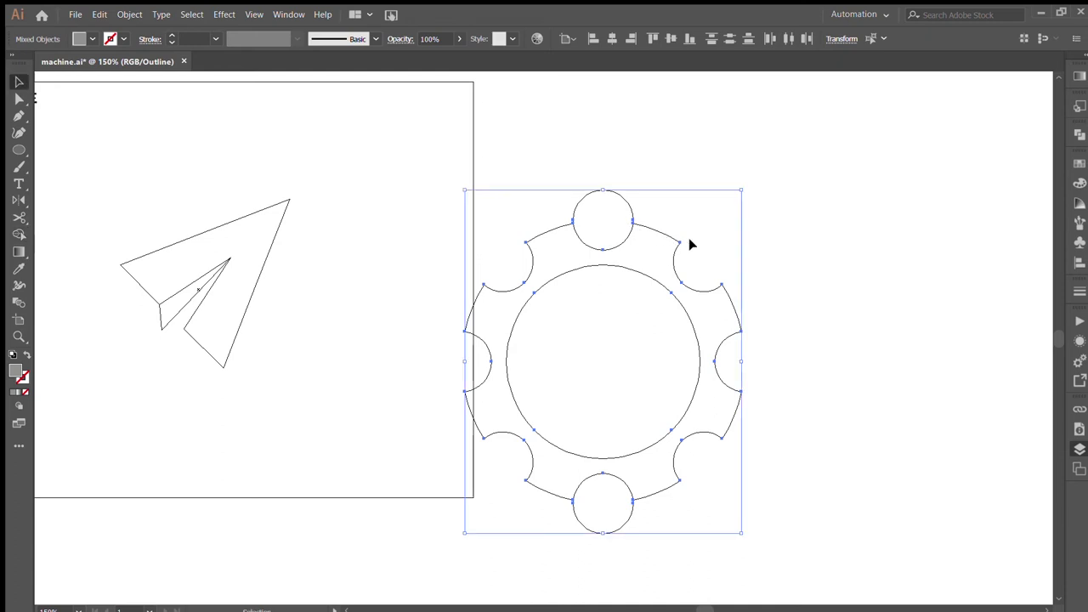
Delete the two leftover small circles and move the gear onto the paper plane.
{"action": "left_click", "coordinate": [677, 230]}
{"action": "left_click", "coordinate": [623, 213]}
{"action": "left_click", "coordinate": [633, 508], "text": "shift"}
{"action": "key", "text": "Delete"}
{"action": "key", "text": "ctrl+y"}
{"action": "mouse_move", "coordinate": [728, 300]}
{"action": "left_mouse_down"}
{"action": "mouse_move", "coordinate": [372, 279]}
{"action": "mouse_move", "coordinate": [284, 222]}
{"action": "left_mouse_up"}
Centre the gear horizontally on the artboard and fill it black.
{"action": "left_click", "coordinate": [611, 38]}
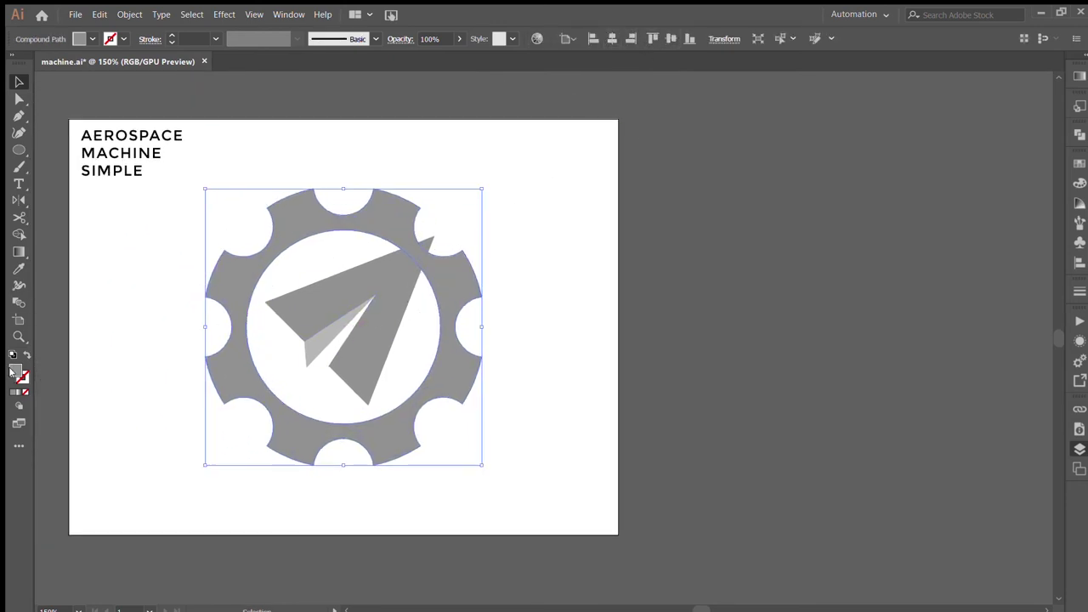
{"action": "left_click", "coordinate": [578, 292]}
{"action": "left_click", "coordinate": [359, 297]}
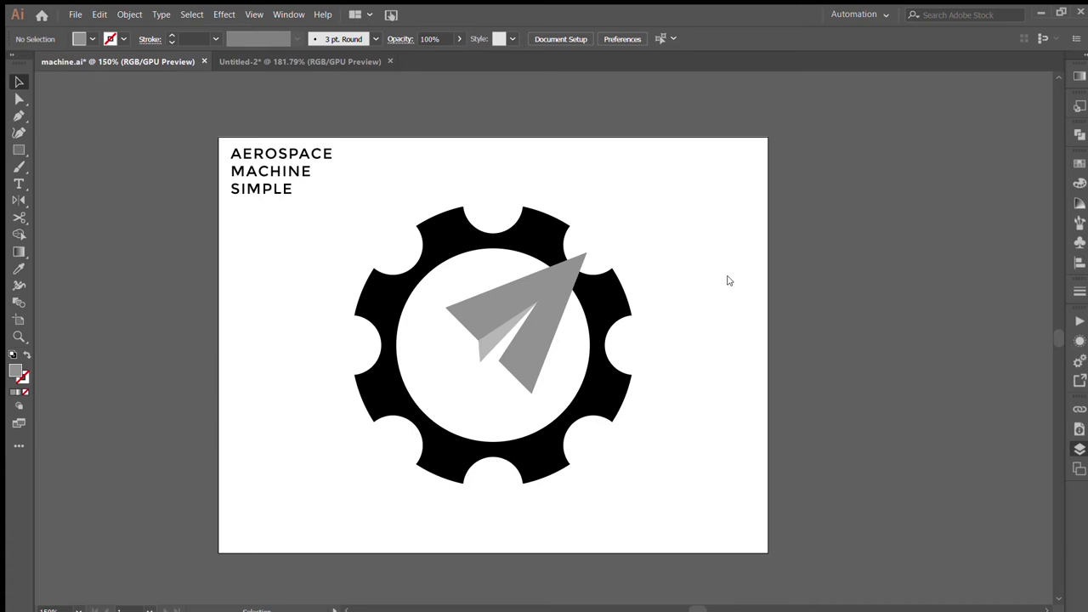
{"action": "key", "text": "ctrl+z"}
Restore the trail path and turn its fill into a tapered-width stroke of 20 pt.
{"action": "key", "text": "ctrl+z"}
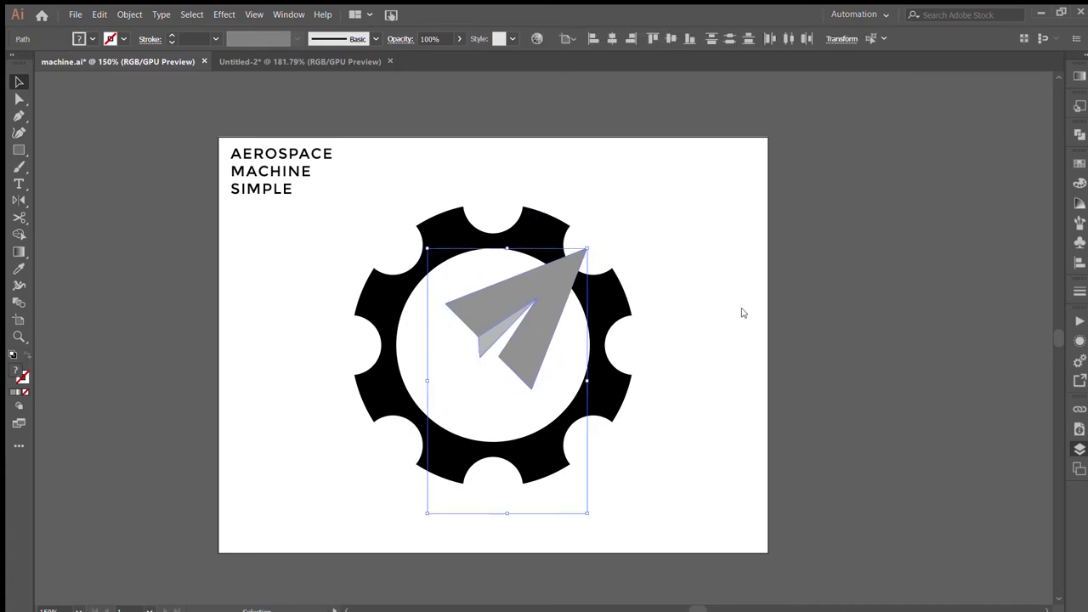
{"action": "key", "text": "ctrl+z"}
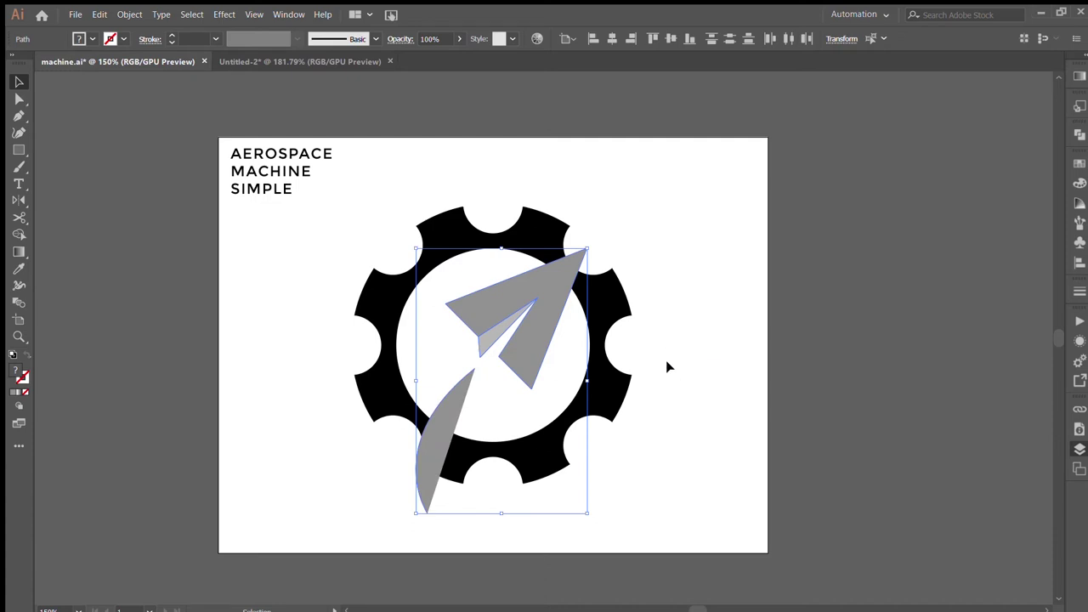
{"action": "left_click", "coordinate": [646, 364]}
{"action": "left_click", "coordinate": [445, 433]}
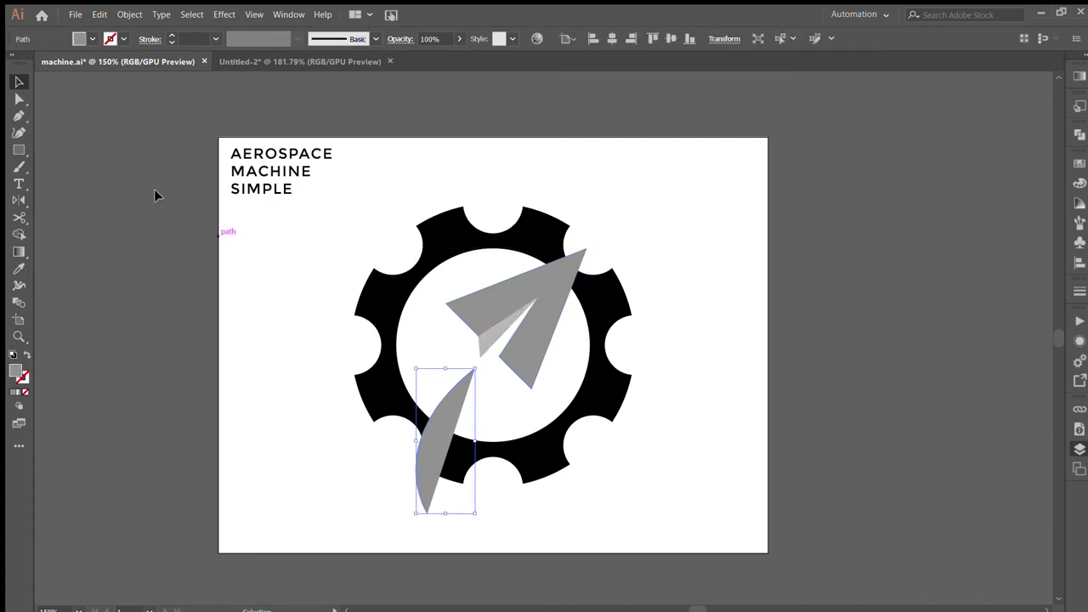
{"action": "left_click", "coordinate": [27, 353]}
{"action": "left_click", "coordinate": [250, 116]}
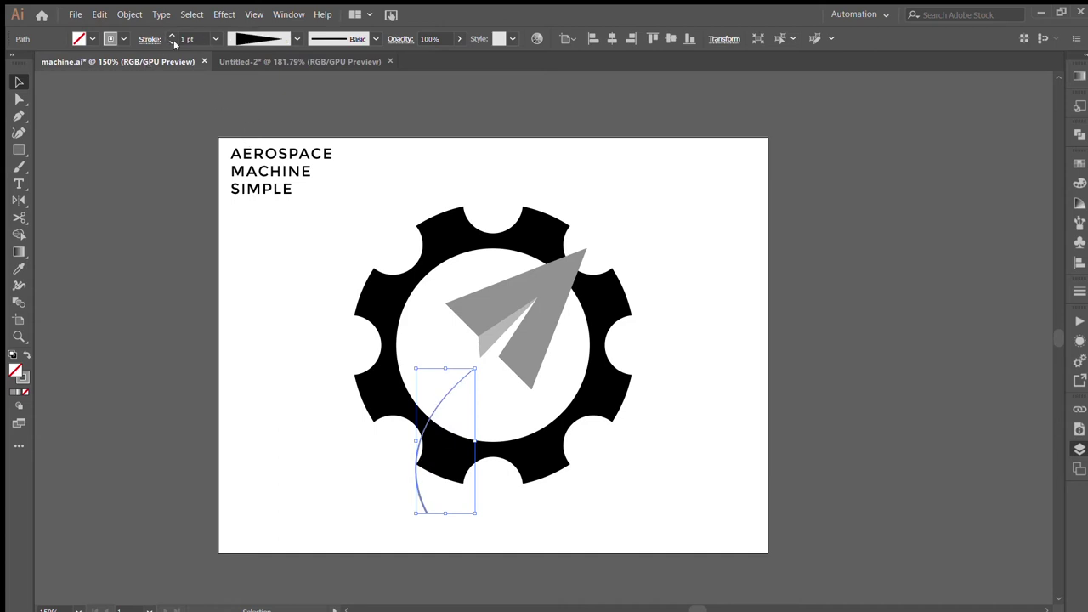
{"action": "left_click", "coordinate": [170, 35]}
{"action": "left_click", "coordinate": [170, 35]}
{"action": "left_click", "coordinate": [170, 35]}
{"action": "left_click", "coordinate": [170, 35]}
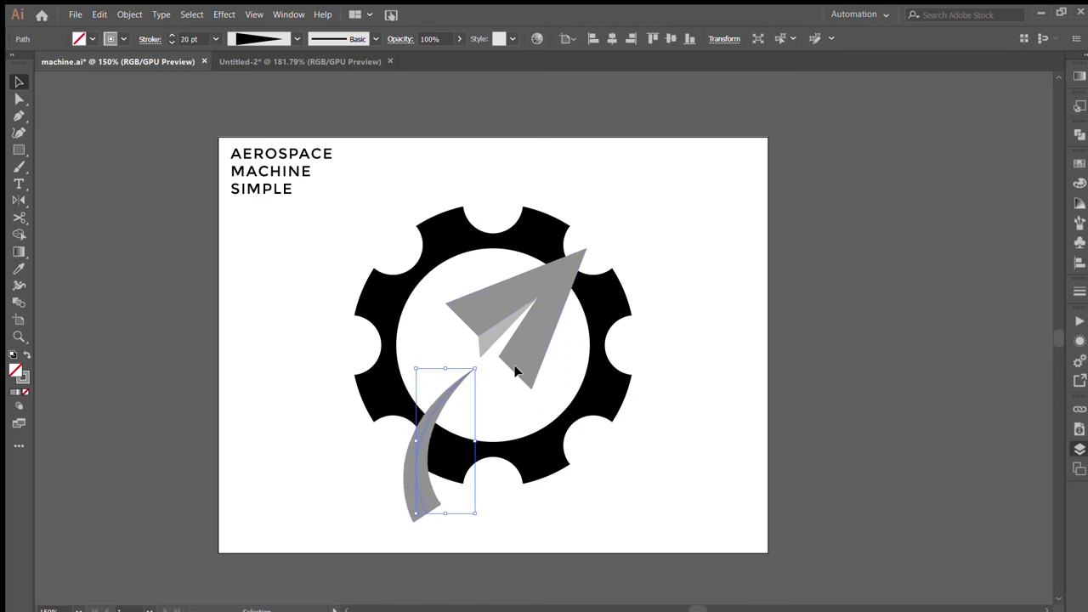
Position and stretch the trail below the plane, expand its appearance, then widen it.
{"action": "left_click", "coordinate": [538, 400]}
{"action": "left_click_drag", "start_coordinate": [504, 426], "coordinate": [525, 384]}
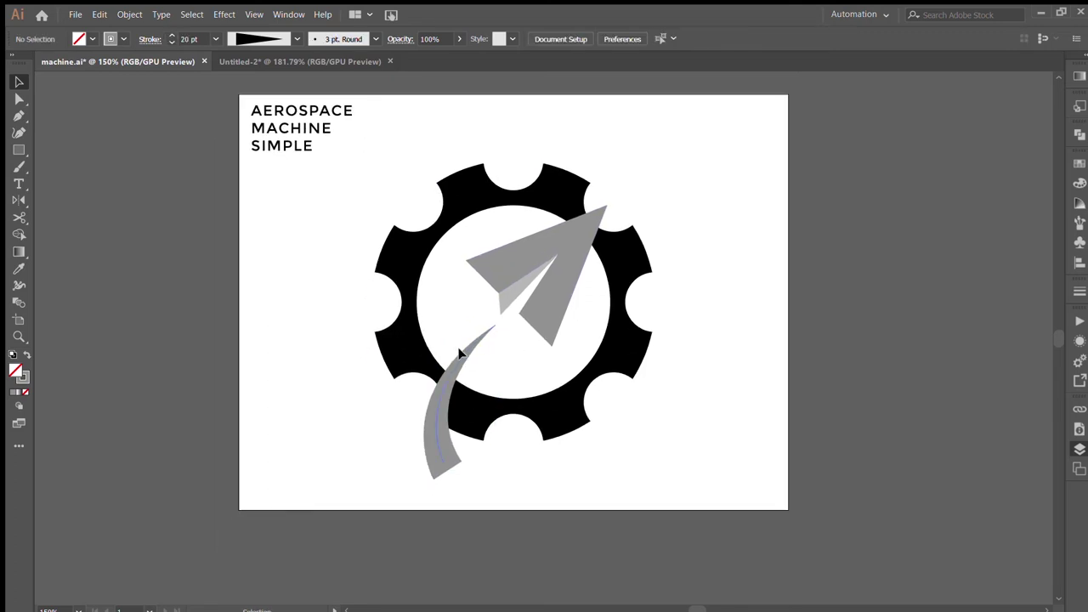
{"action": "left_click_drag", "start_coordinate": [459, 353], "coordinate": [468, 345]}
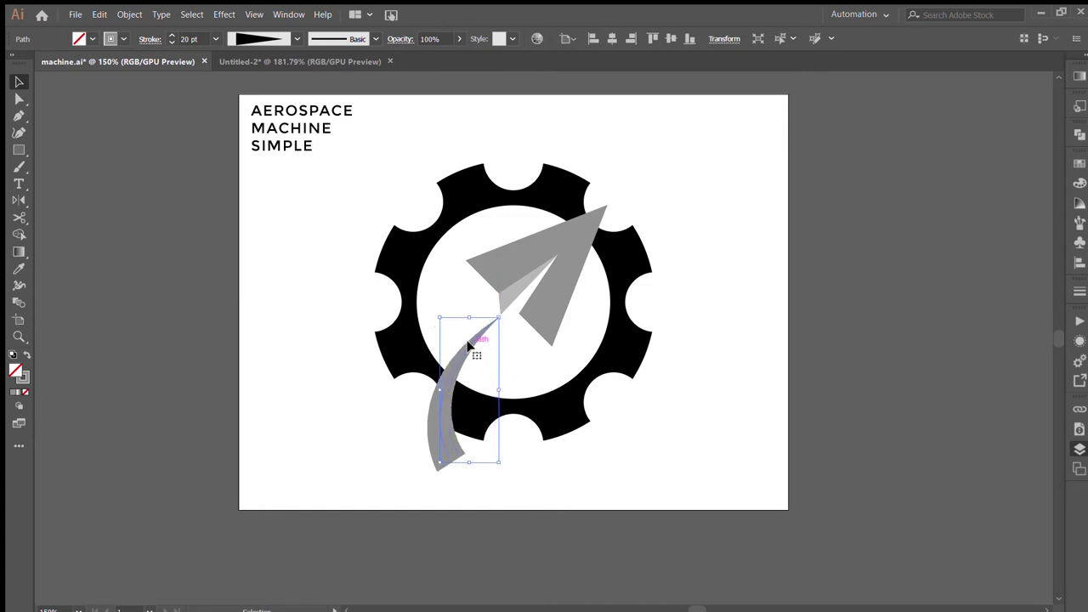
{"action": "left_click_drag", "start_coordinate": [468, 465], "coordinate": [468, 474]}
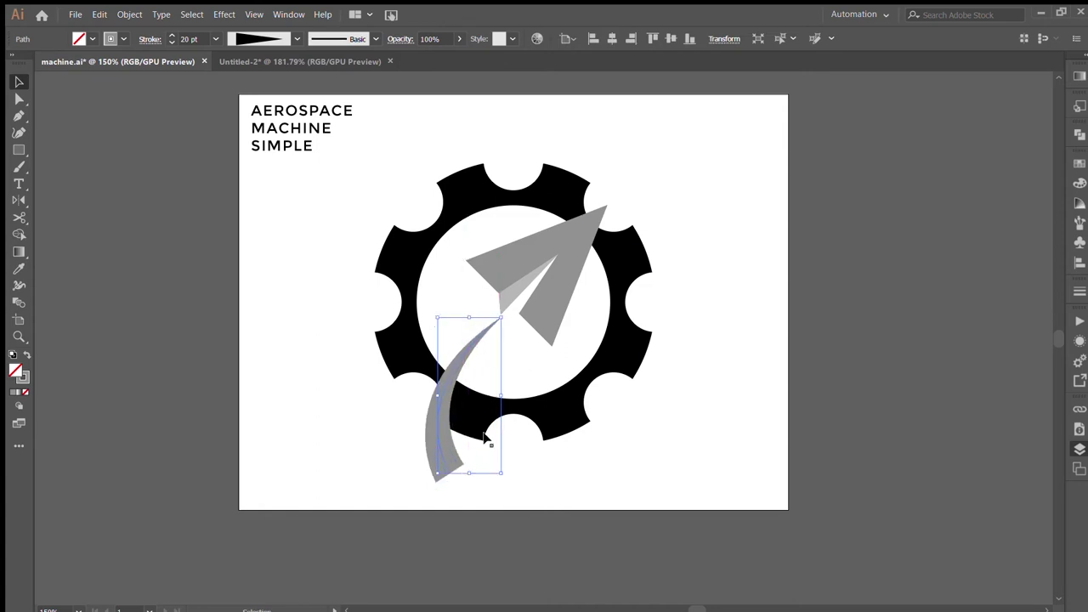
{"action": "left_click", "coordinate": [513, 467]}
{"action": "left_click", "coordinate": [451, 378]}
{"action": "left_click", "coordinate": [452, 380]}
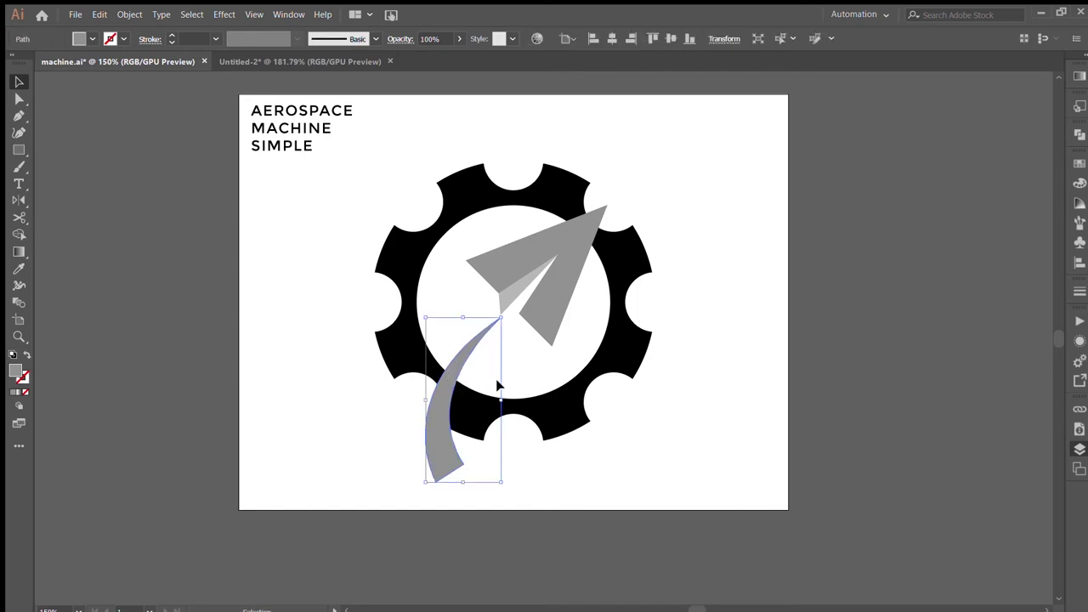
{"action": "left_click_drag", "start_coordinate": [500, 400], "coordinate": [529, 408]}
In Outline view, enlarge, shorten and reposition the trail, reshaping its lower end.
{"action": "left_click_drag", "start_coordinate": [430, 454], "coordinate": [434, 468]}
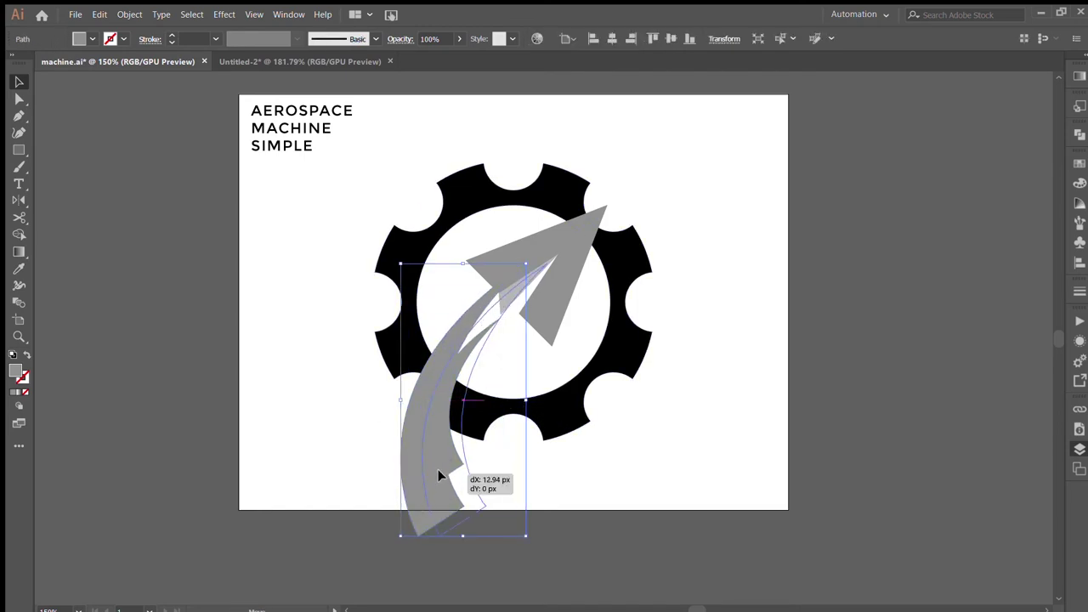
{"action": "key", "text": "ctrl+y"}
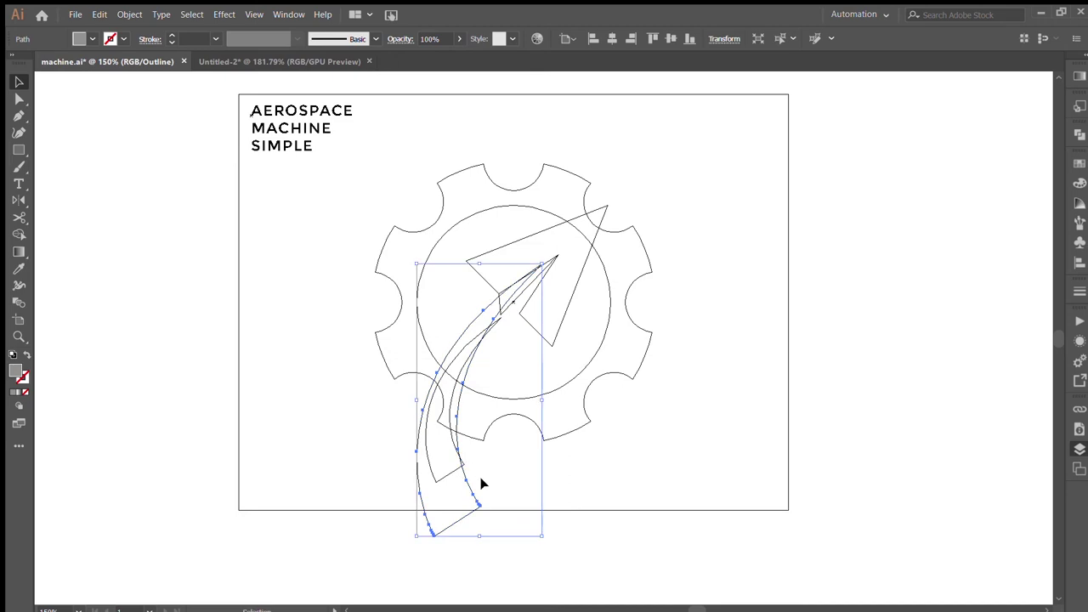
{"action": "left_click_drag", "start_coordinate": [549, 403], "coordinate": [550, 406]}
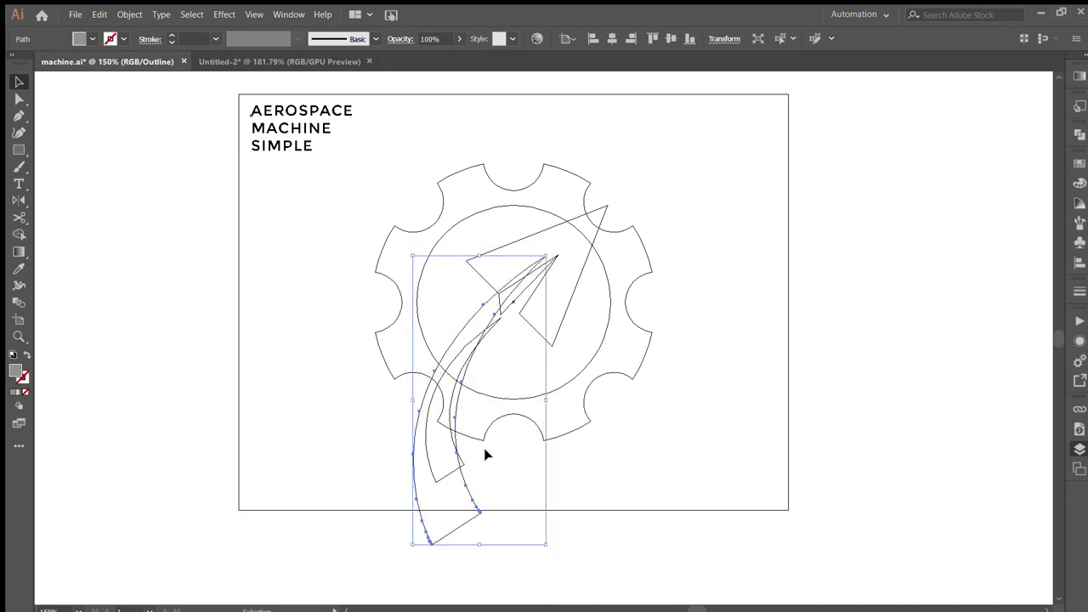
{"action": "left_click_drag", "start_coordinate": [478, 544], "coordinate": [479, 507]}
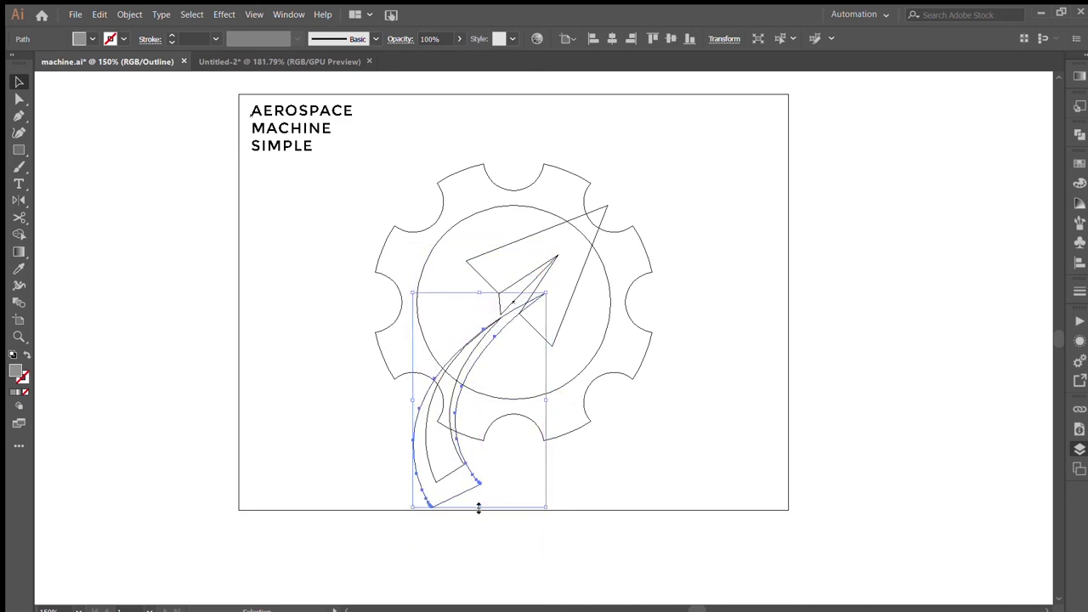
{"action": "left_click_drag", "start_coordinate": [471, 474], "coordinate": [473, 468]}
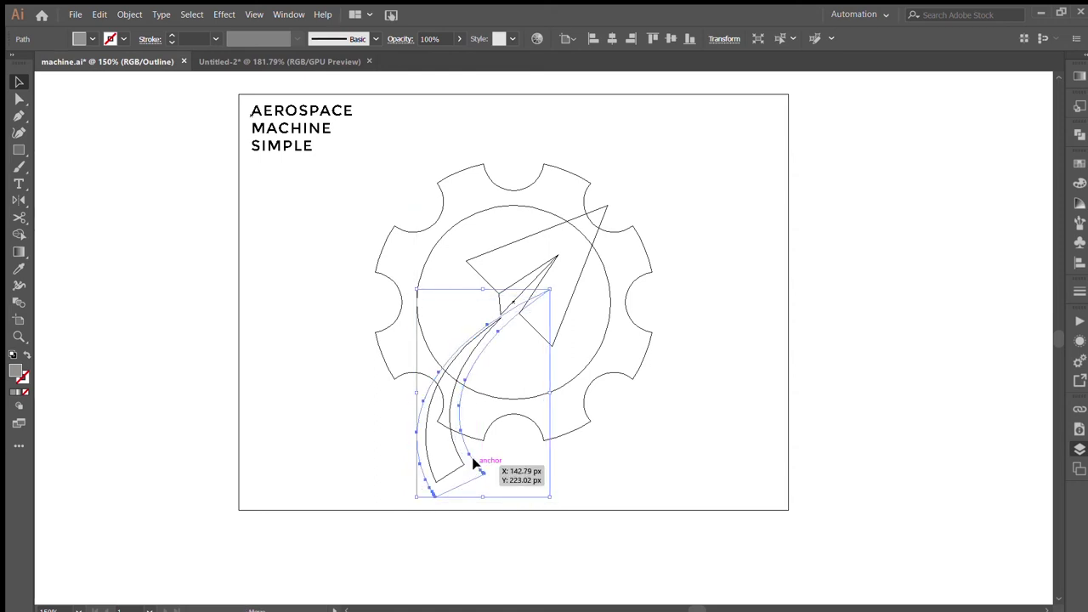
{"action": "left_click_drag", "start_coordinate": [473, 464], "coordinate": [481, 468]}
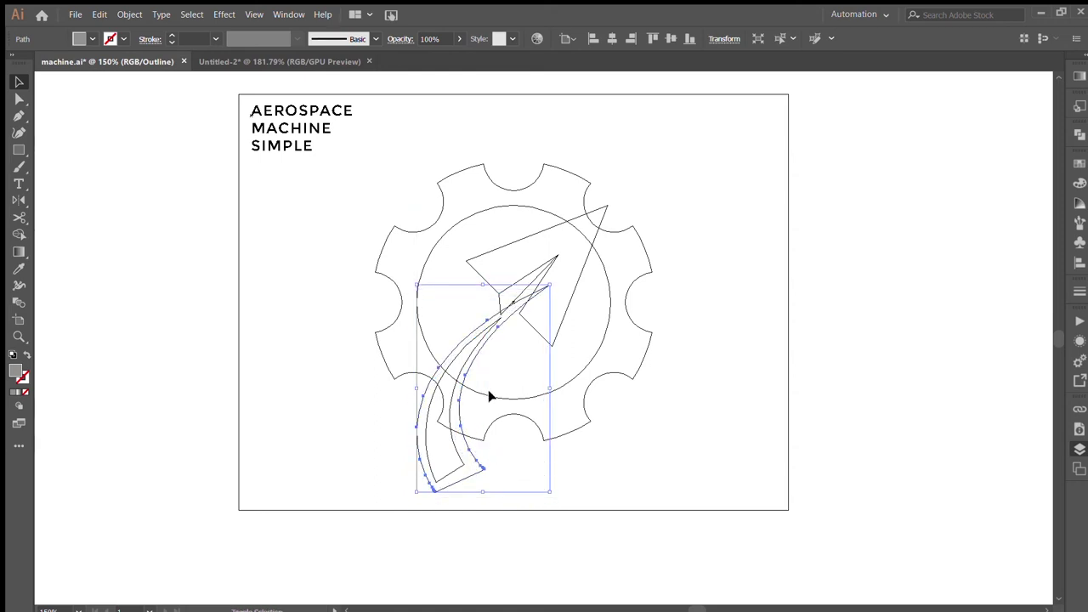
Cut the gear ring where the trail crosses using Shape Builder, delete the stray fragment, and return to Preview.
{"action": "left_click", "coordinate": [490, 396], "text": "shift"}
{"action": "key", "text": "shift+m"}
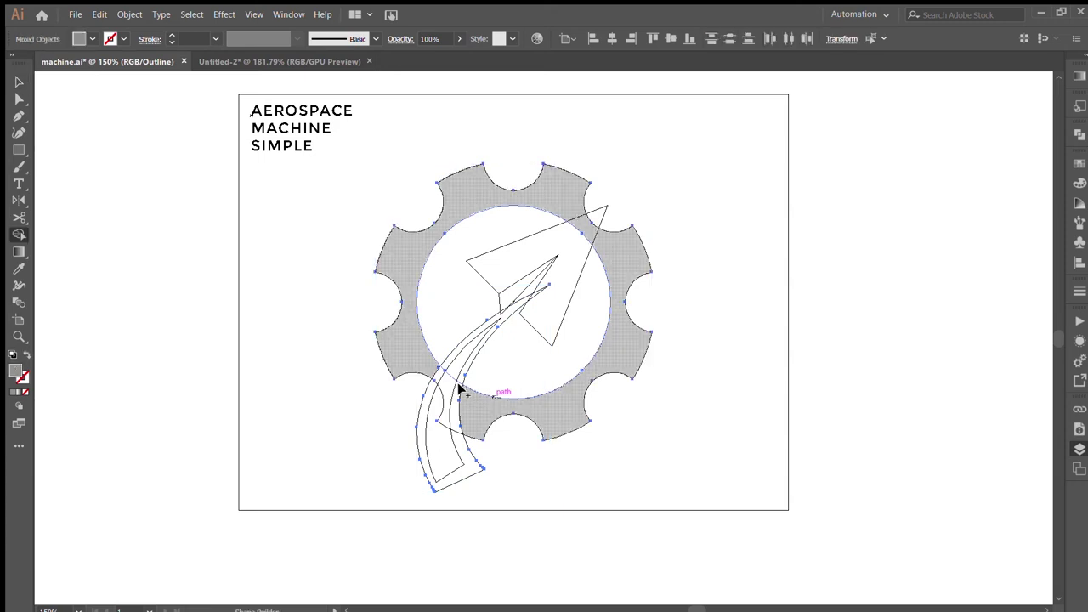
{"action": "left_click_drag", "start_coordinate": [437, 384], "coordinate": [446, 459]}
{"action": "key", "text": "v"}
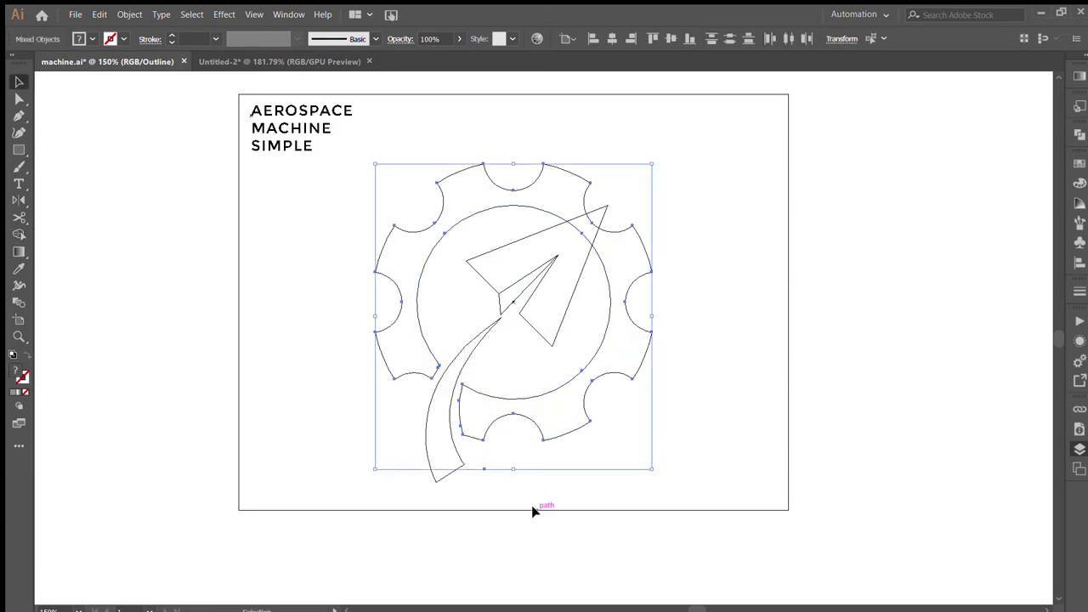
{"action": "left_click", "coordinate": [531, 505]}
{"action": "left_click_drag", "start_coordinate": [467, 484], "coordinate": [497, 499]}
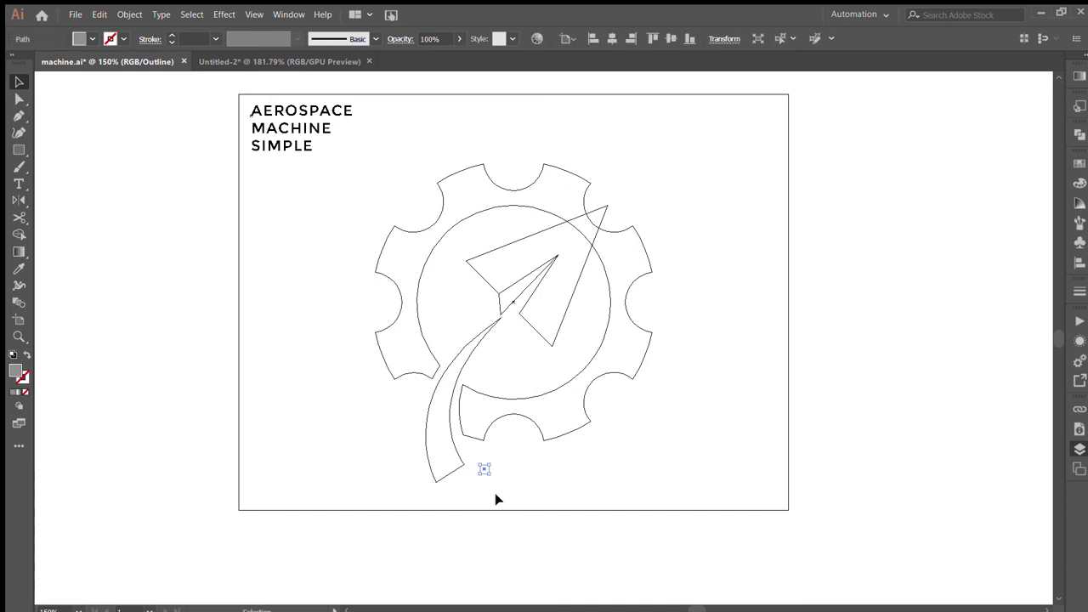
{"action": "key", "text": "Delete"}
{"action": "key", "text": "ctrl+y"}
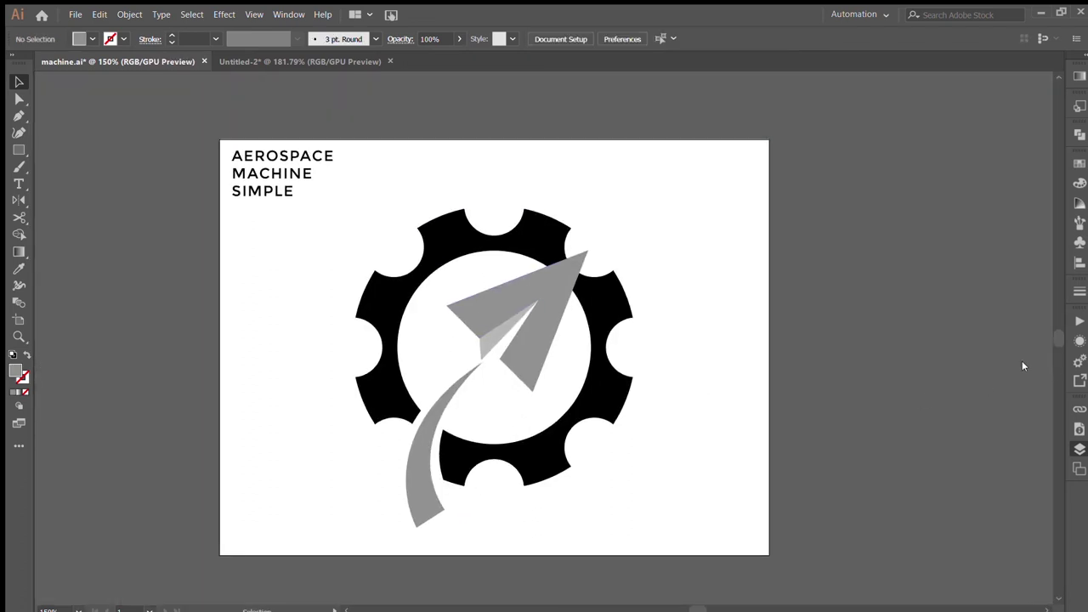
Scale the paper plane up from its bounding box.
{"action": "left_click", "coordinate": [517, 311]}
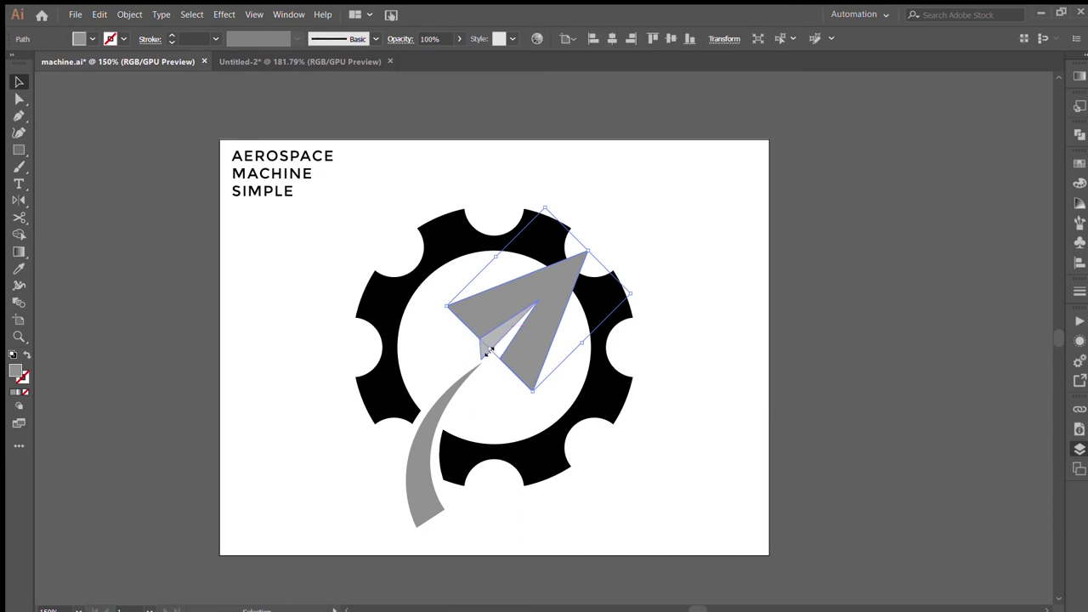
{"action": "left_click_drag", "start_coordinate": [482, 343], "coordinate": [493, 340]}
{"action": "left_click", "coordinate": [660, 258]}
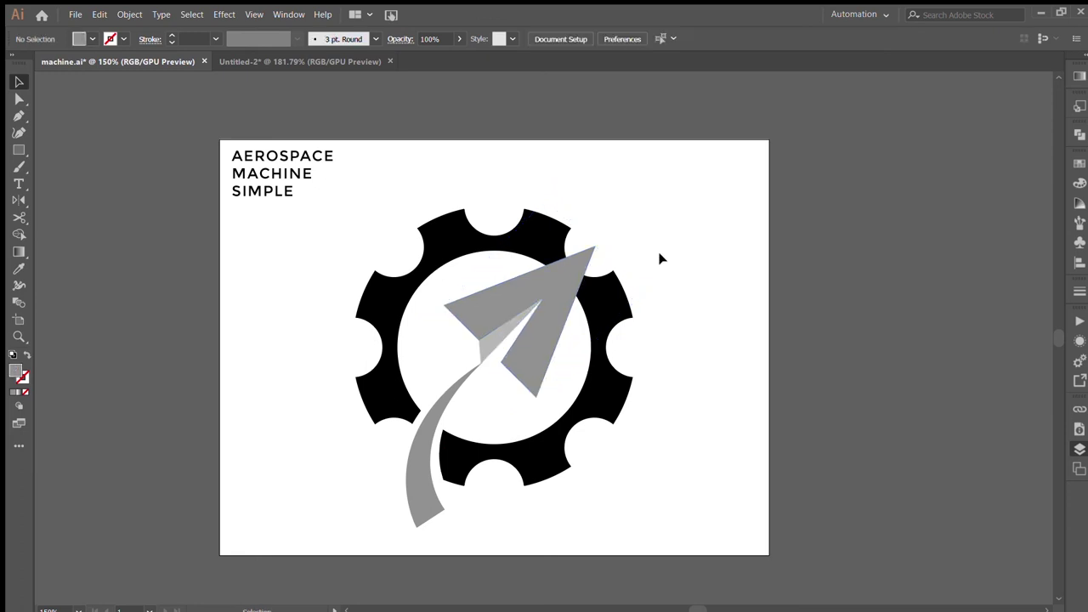
{"action": "left_click_drag", "start_coordinate": [661, 238], "coordinate": [638, 258]}
{"action": "left_click", "coordinate": [545, 308]}
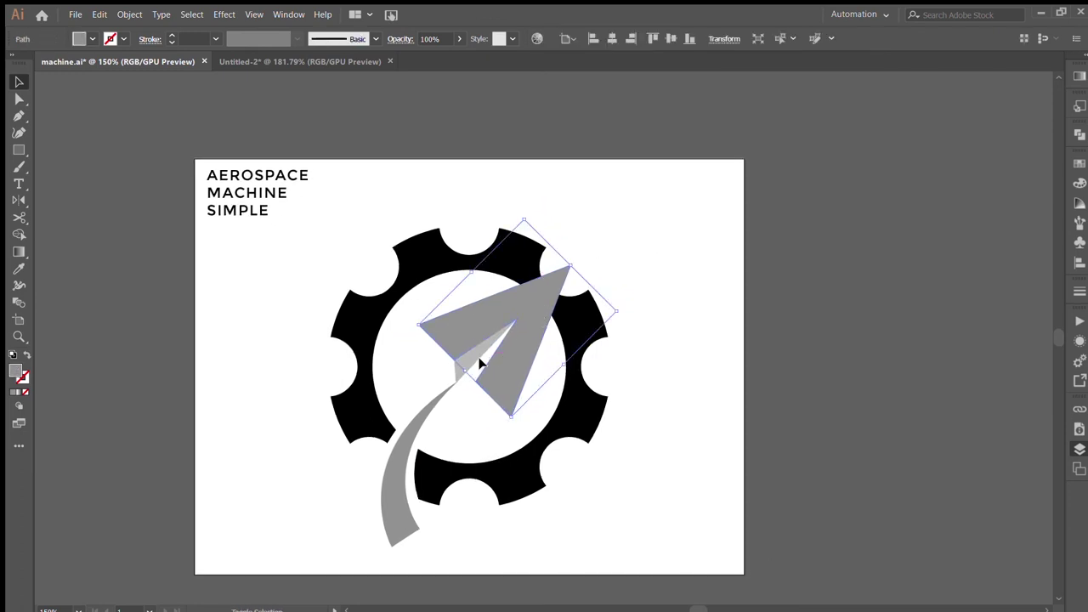
{"action": "left_click_drag", "start_coordinate": [570, 266], "coordinate": [576, 259]}
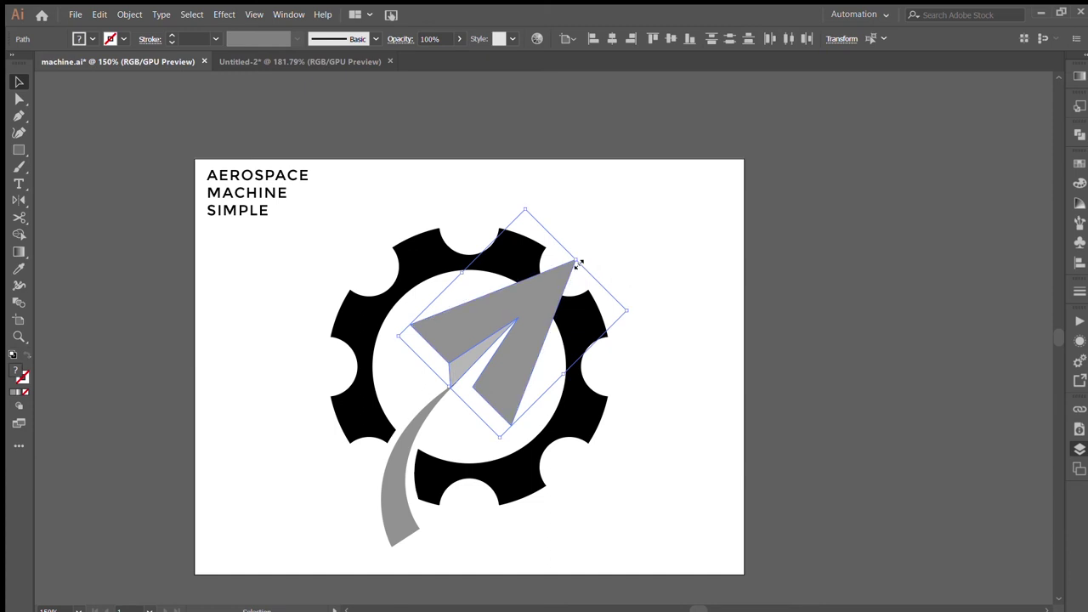
Move the paper plane slightly up and right, nudging it right with the arrow key.
{"action": "left_click_drag", "start_coordinate": [521, 355], "coordinate": [522, 350]}
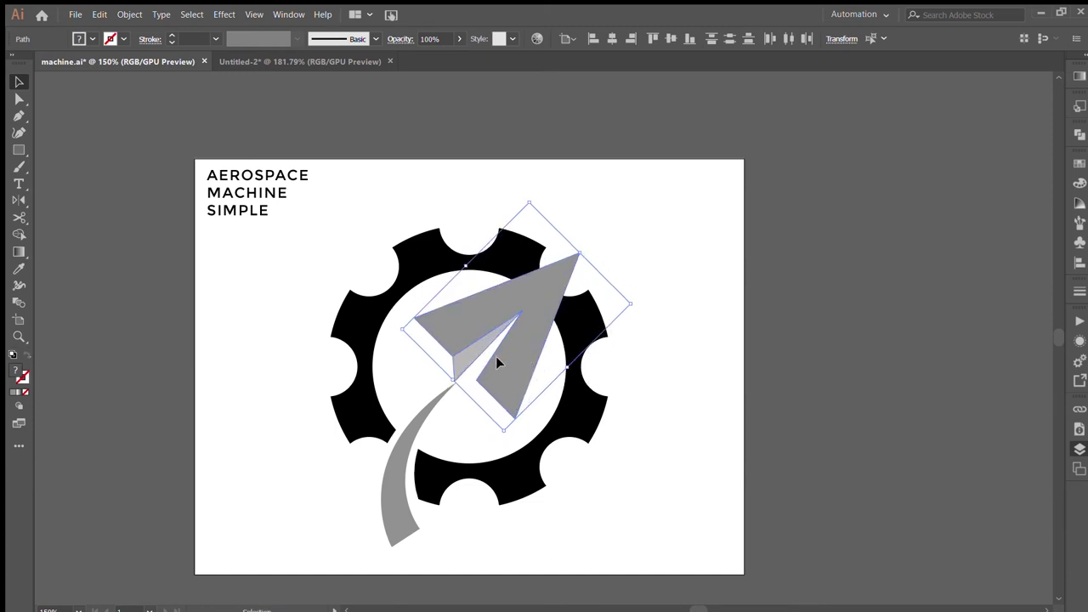
{"action": "key", "text": "Right"}
{"action": "key", "text": "Right"}
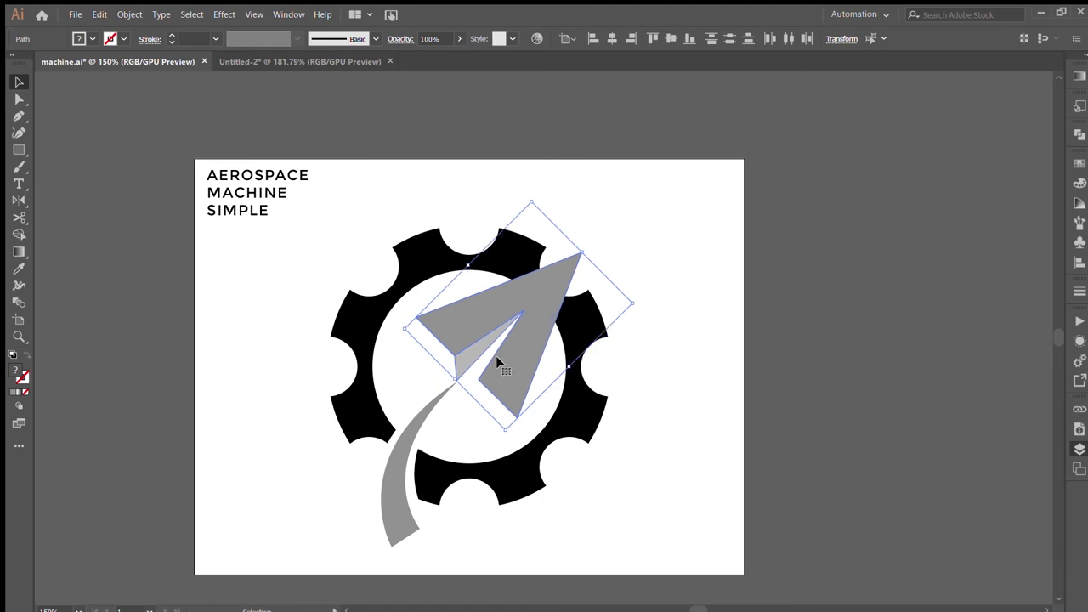
{"action": "left_click", "coordinate": [634, 338]}
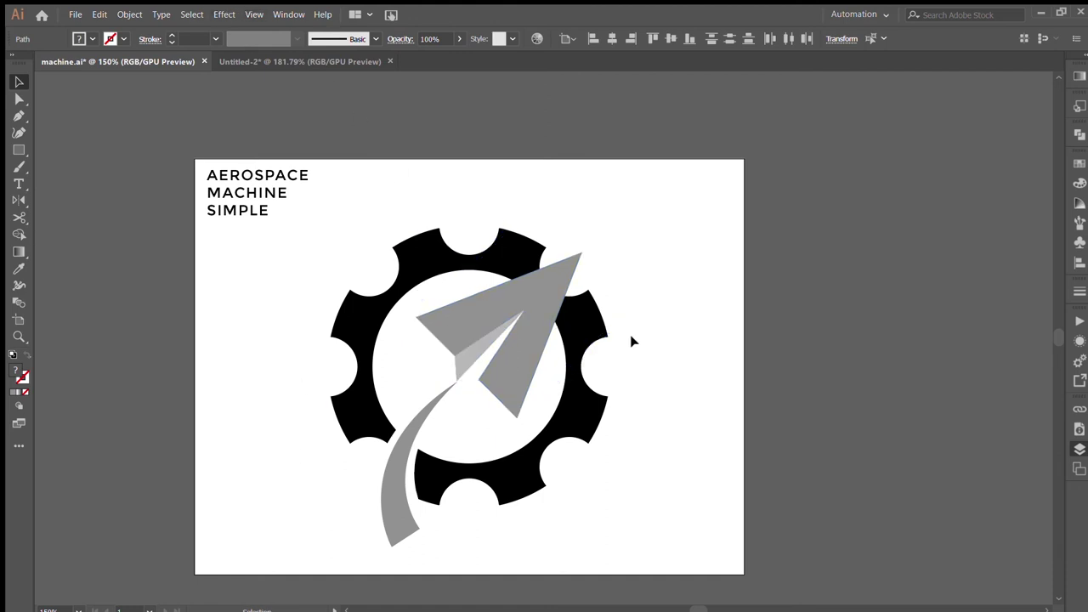
{"action": "key", "text": "ctrl+equal"}
{"action": "key", "text": "ctrl+equal"}
{"action": "key", "text": "ctrl+equal"}
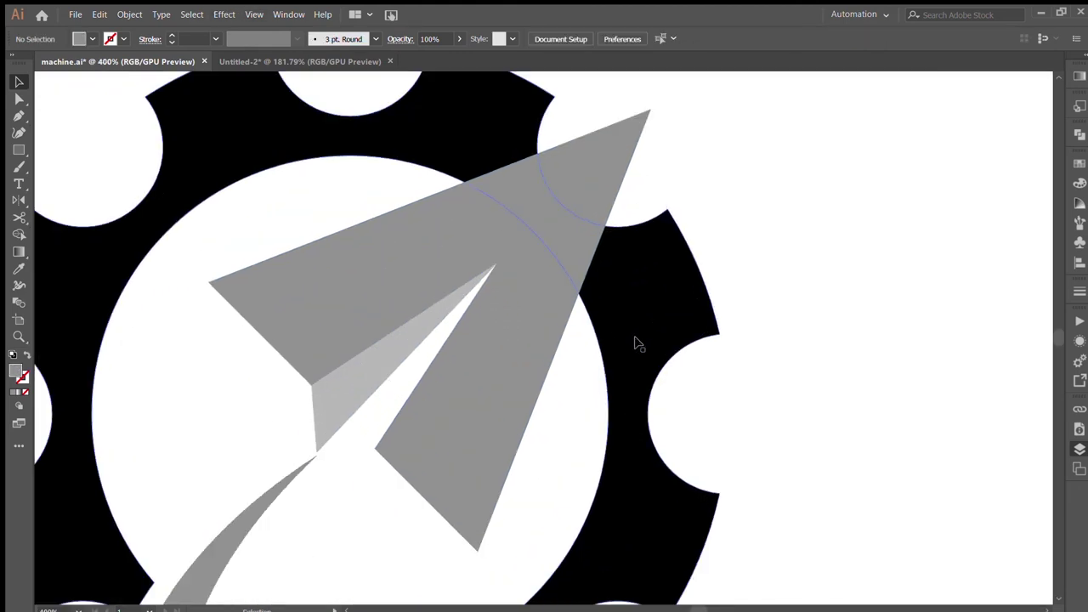
Enlarge the plane from its top-right corner and cut its overlap out of the gear ring with Shape Builder.
{"action": "left_click", "coordinate": [462, 297]}
{"action": "key", "text": "v"}
{"action": "left_click_drag", "start_coordinate": [561, 214], "coordinate": [608, 197]}
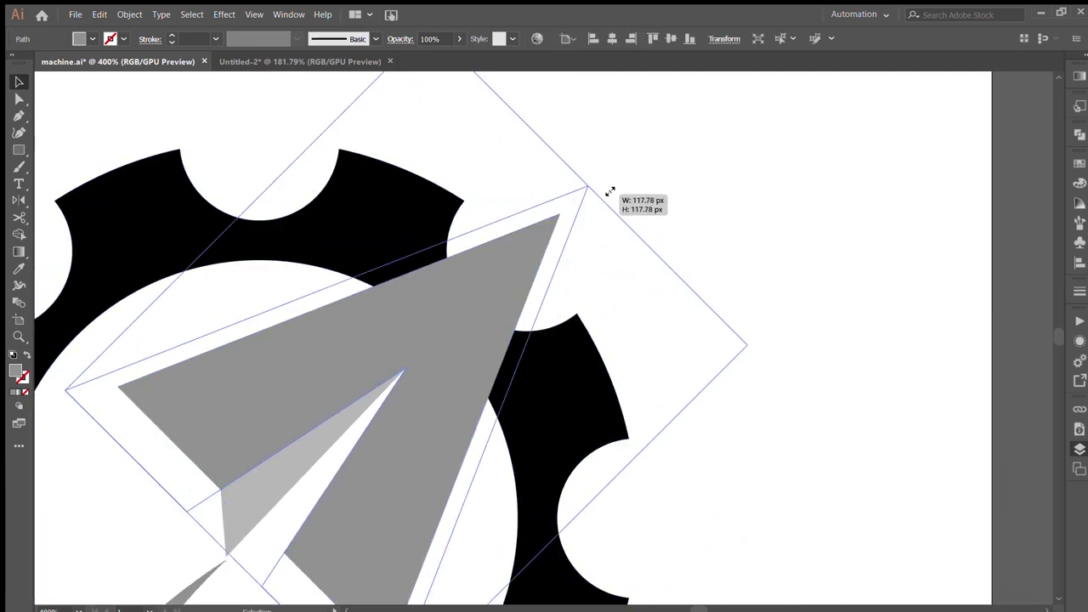
{"action": "left_click", "coordinate": [559, 381], "text": "shift"}
{"action": "key", "text": "shift+m"}
{"action": "left_click_drag", "start_coordinate": [510, 296], "coordinate": [404, 459]}
{"action": "key", "text": "v"}
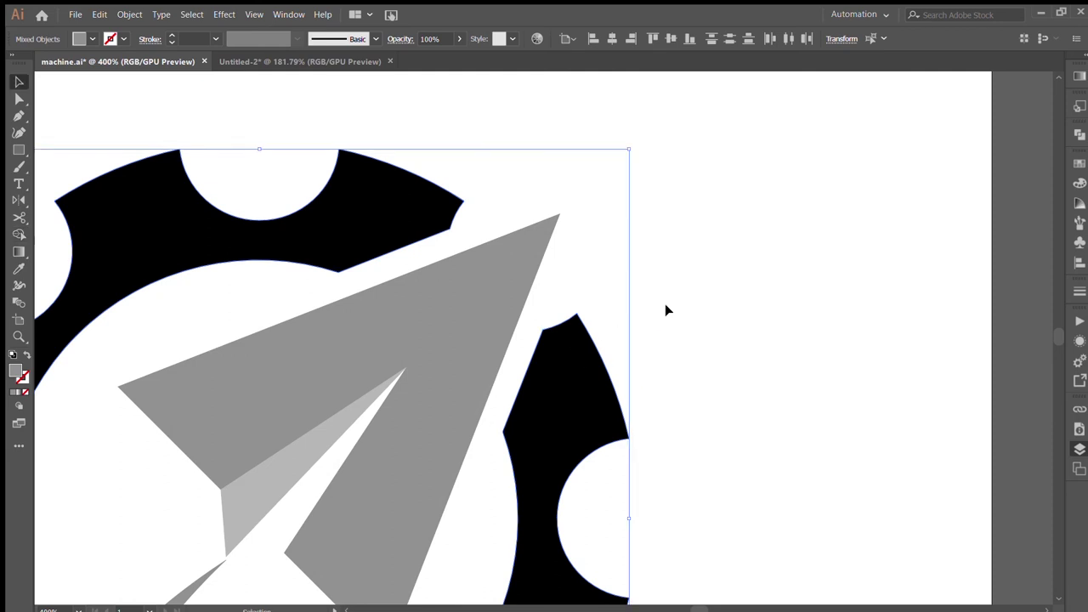
{"action": "left_click", "coordinate": [664, 304]}
Zoom out and pan to bring the whole logo and title into view.
{"action": "left_click_drag", "start_coordinate": [481, 468], "coordinate": [651, 303]}
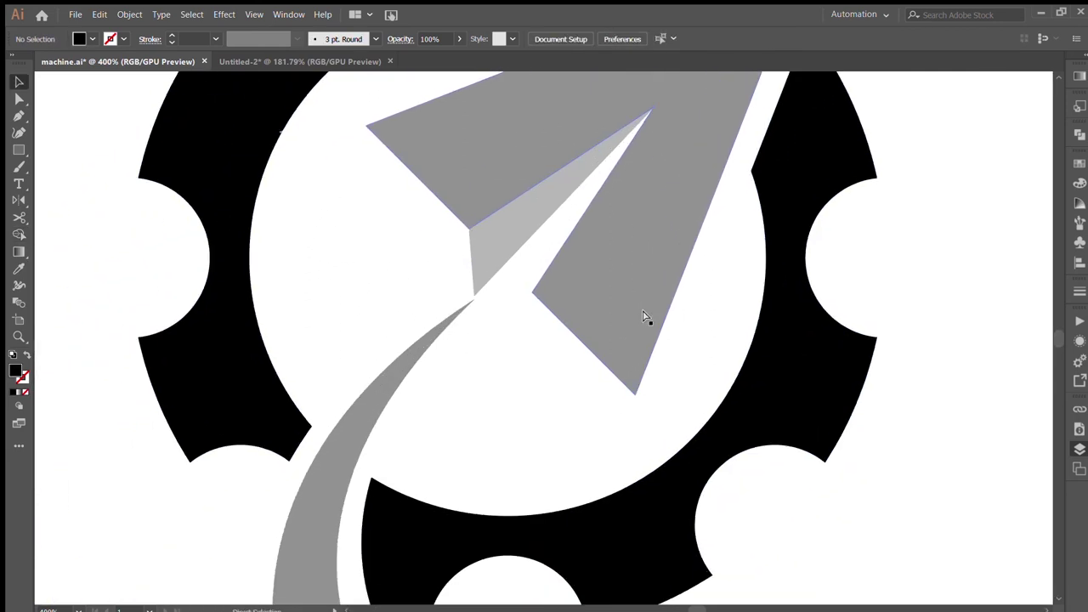
{"action": "key", "text": "ctrl+minus"}
{"action": "left_click_drag", "start_coordinate": [642, 311], "coordinate": [520, 420]}
{"action": "left_click", "coordinate": [478, 369]}
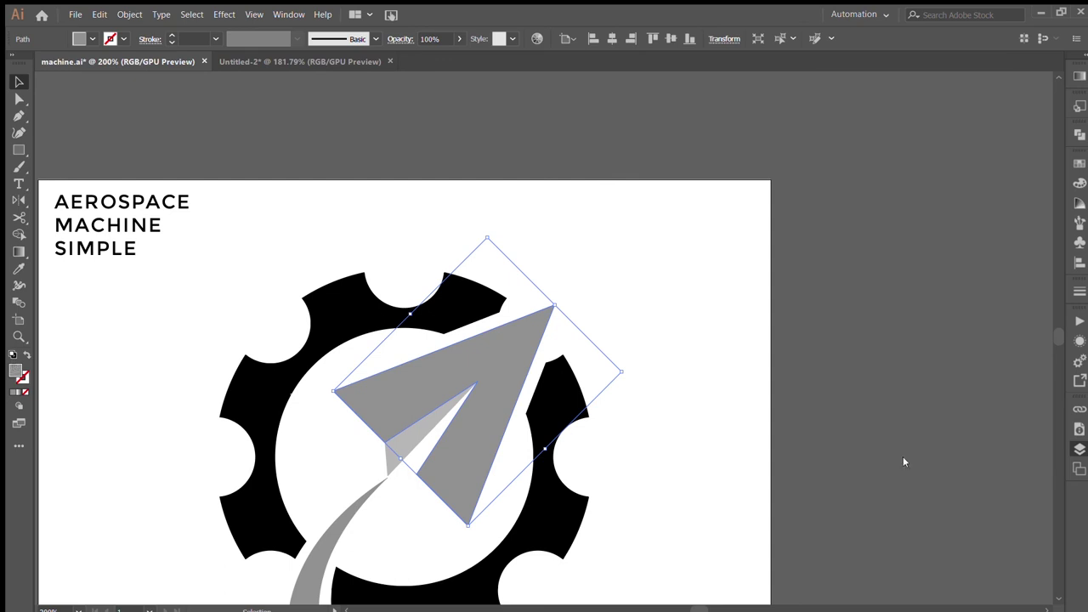
Fill the paper plane with an orange swatch and colour its fold wedge darker orange with the Eyedropper.
{"action": "key", "text": "ctrl+z"}
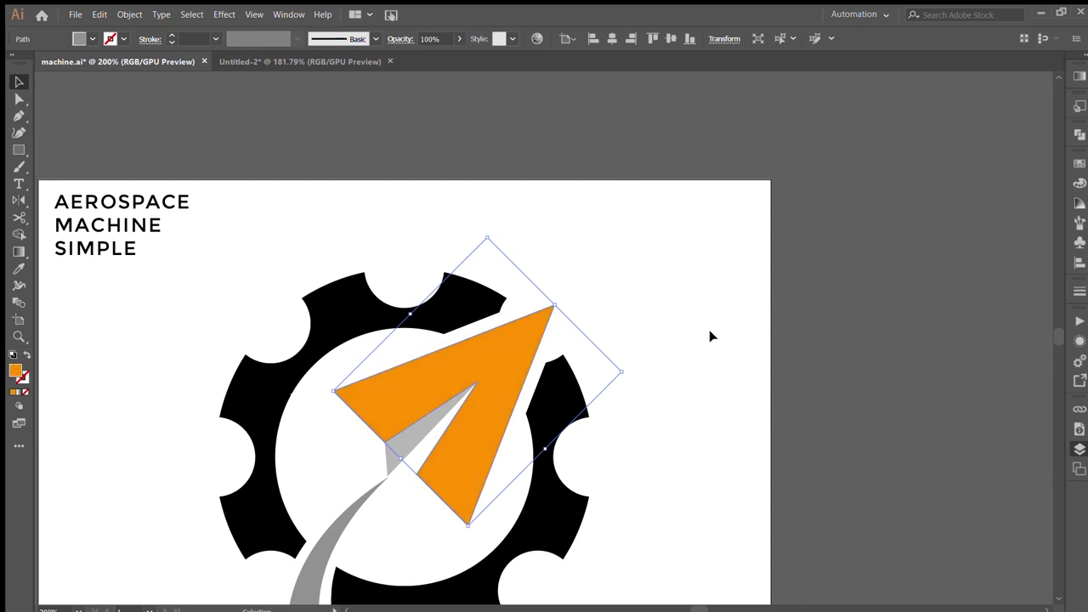
{"action": "left_click", "coordinate": [708, 335]}
{"action": "left_click", "coordinate": [403, 451]}
{"action": "key", "text": "i"}
{"action": "left_click", "coordinate": [399, 412]}
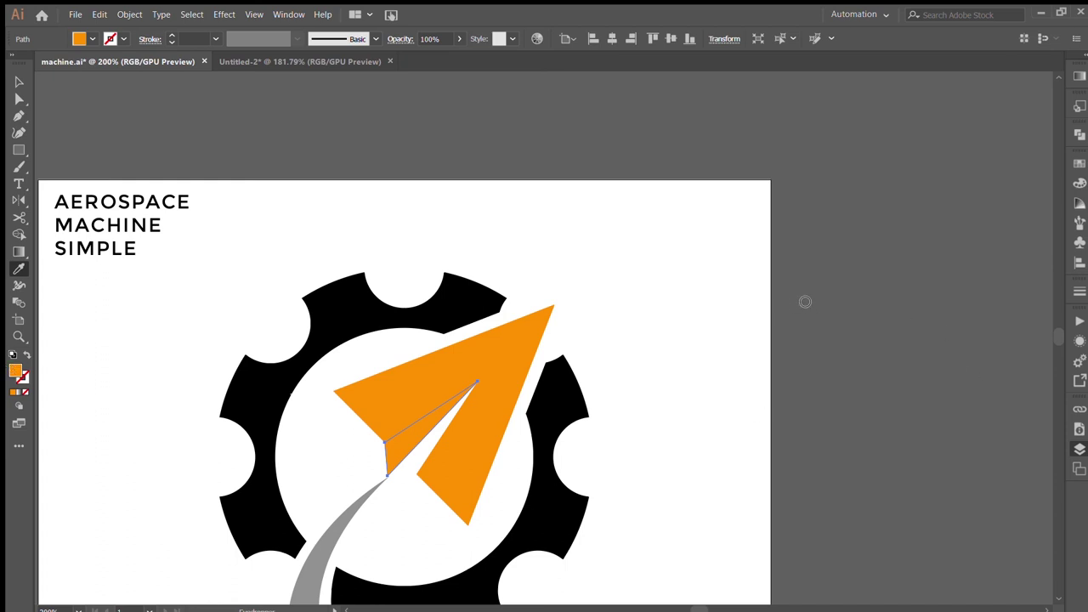
{"action": "key", "text": "v"}
{"action": "left_click", "coordinate": [671, 390]}
{"action": "left_click_drag", "start_coordinate": [671, 390], "coordinate": [734, 352]}
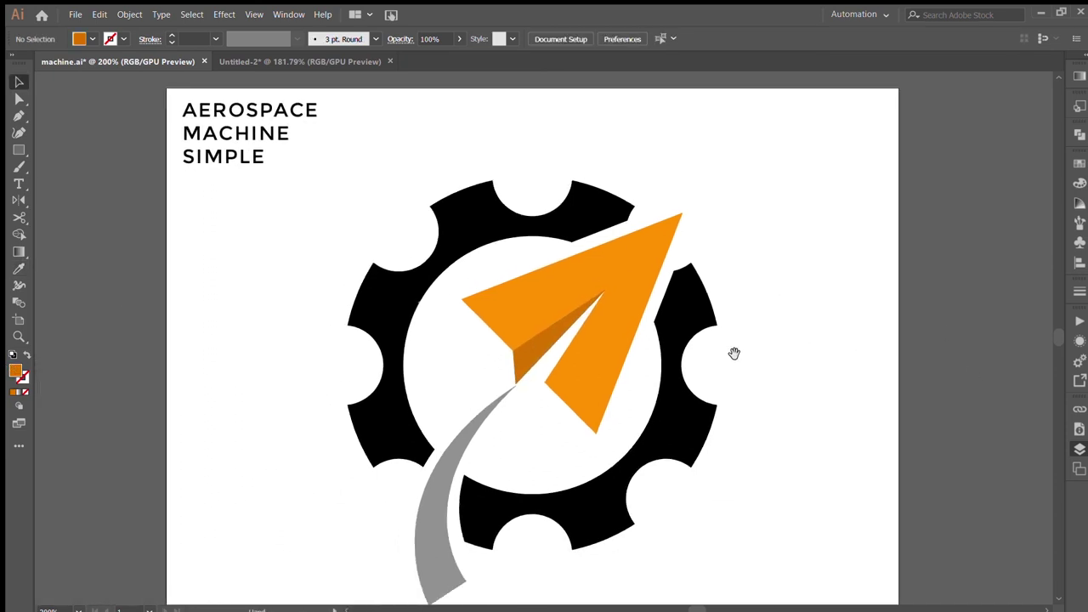
Colour the curved trail dark charcoal grey.
{"action": "left_click", "coordinate": [450, 423]}
{"action": "key", "text": "i"}
{"action": "left_click", "coordinate": [401, 413]}
{"action": "key", "text": "v"}
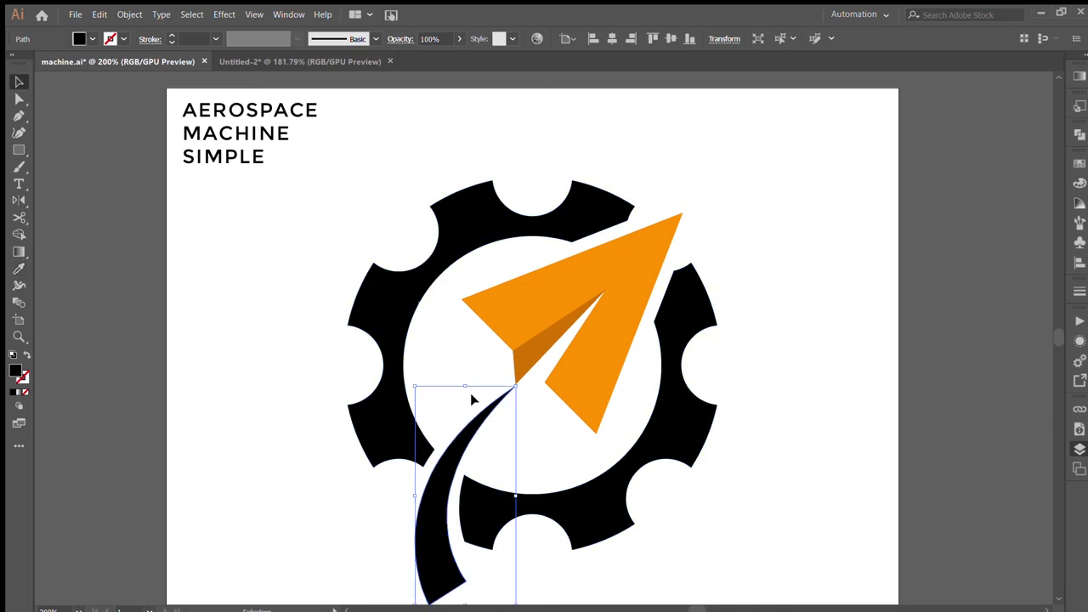
{"action": "left_click", "coordinate": [464, 417]}
{"action": "key", "text": "ctrl+z"}
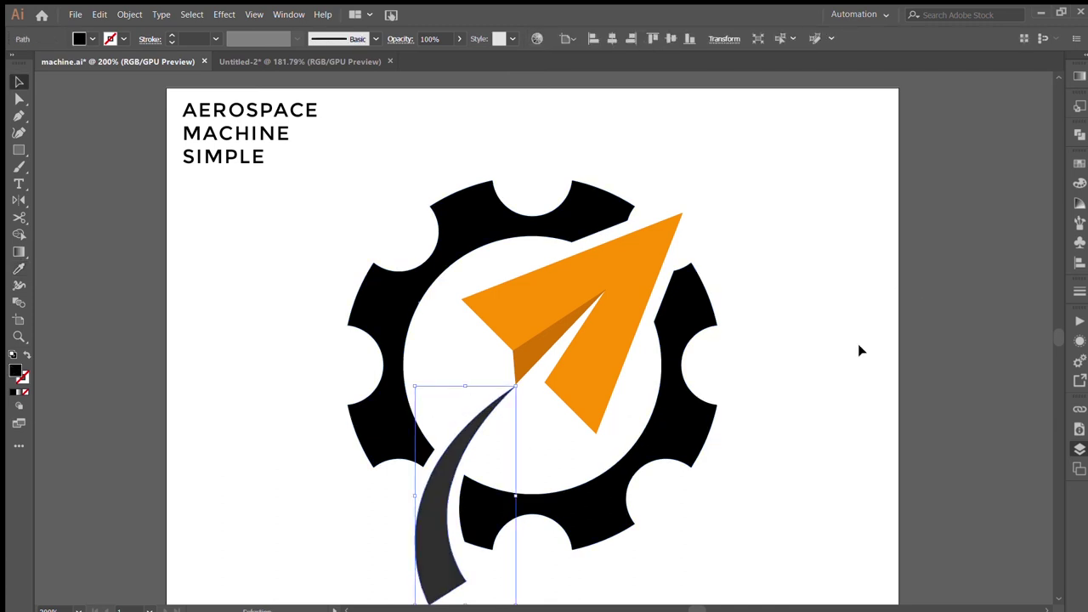
{"action": "left_click", "coordinate": [858, 344]}
{"action": "left_click_drag", "start_coordinate": [770, 306], "coordinate": [609, 372]}
Draw a closed Pen polygon from the plane's tip around the right wing.
{"action": "key", "text": "p"}
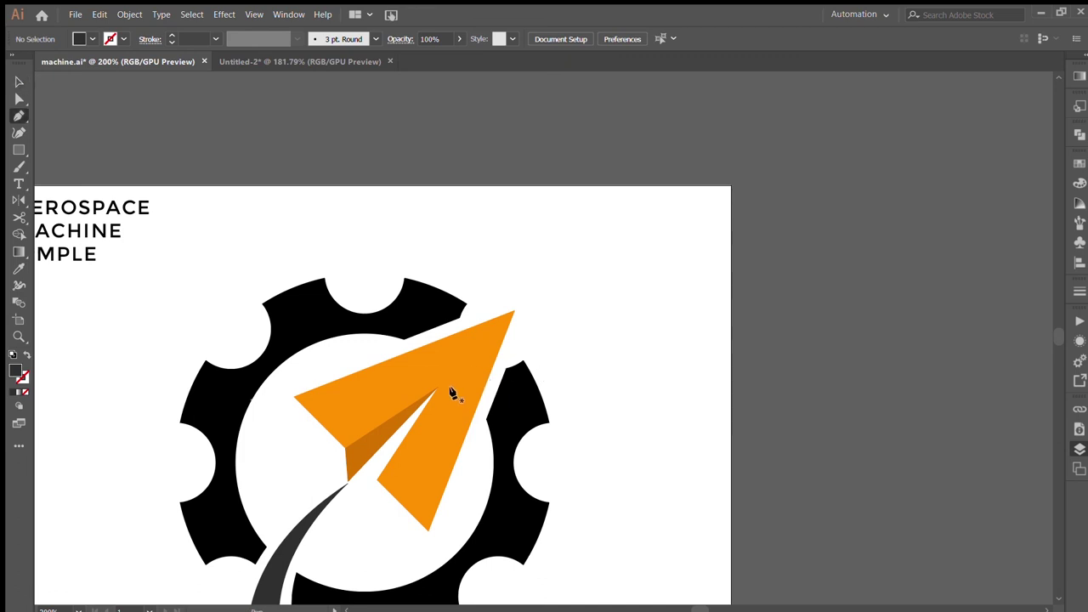
{"action": "left_click", "coordinate": [437, 388]}
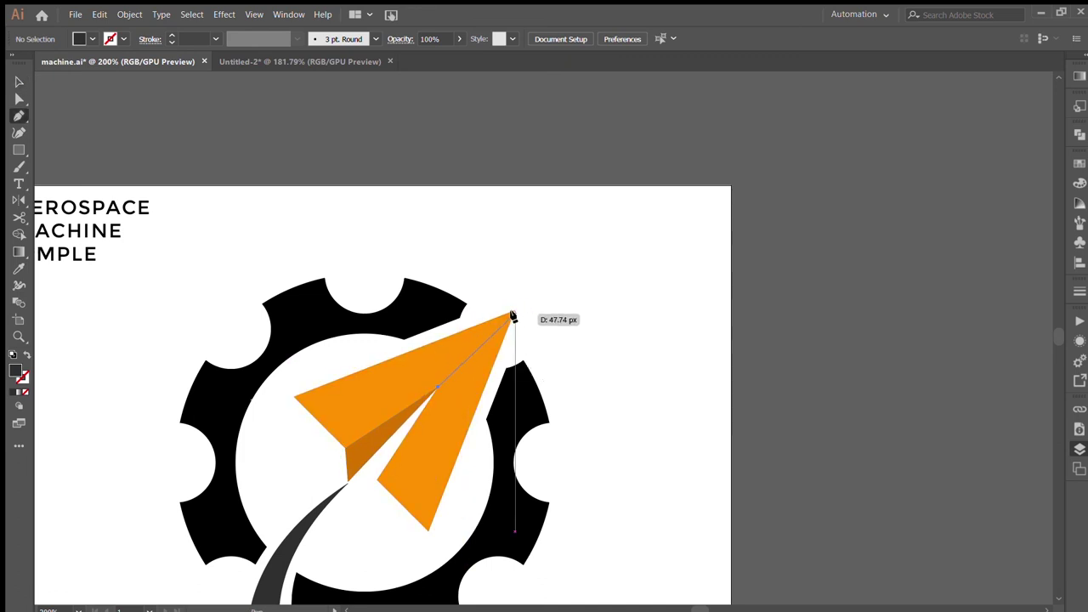
{"action": "left_click", "coordinate": [514, 313]}
{"action": "left_click", "coordinate": [544, 351]}
{"action": "left_click", "coordinate": [547, 417]}
{"action": "left_click", "coordinate": [518, 511]}
{"action": "left_click", "coordinate": [460, 565]}
{"action": "left_click", "coordinate": [359, 568]}
{"action": "left_click", "coordinate": [356, 498]}
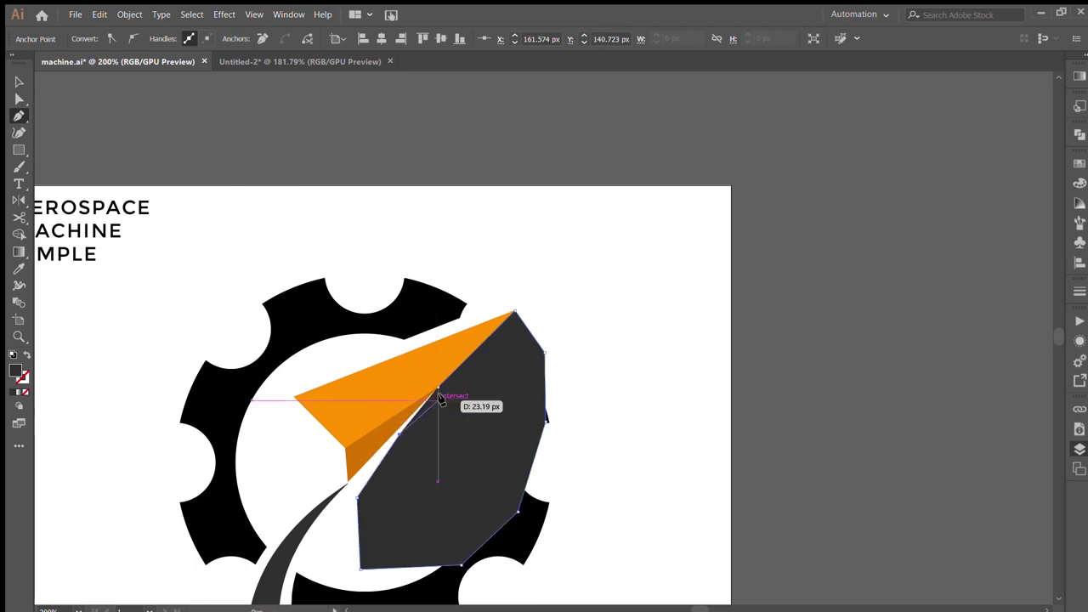
{"action": "left_click", "coordinate": [437, 387]}
{"action": "key", "text": "v"}
Trim the polygon to the wing with Shape Builder, leaving a triangle.
{"action": "left_click", "coordinate": [445, 357], "text": "shift"}
{"action": "key", "text": "shift+m"}
{"action": "left_click", "coordinate": [490, 435], "text": "alt"}
{"action": "left_click", "coordinate": [456, 445]}
Fill the shading triangle black with the Eyedropper and set its opacity to 8%.
{"action": "key", "text": "i"}
{"action": "left_click", "coordinate": [279, 323]}
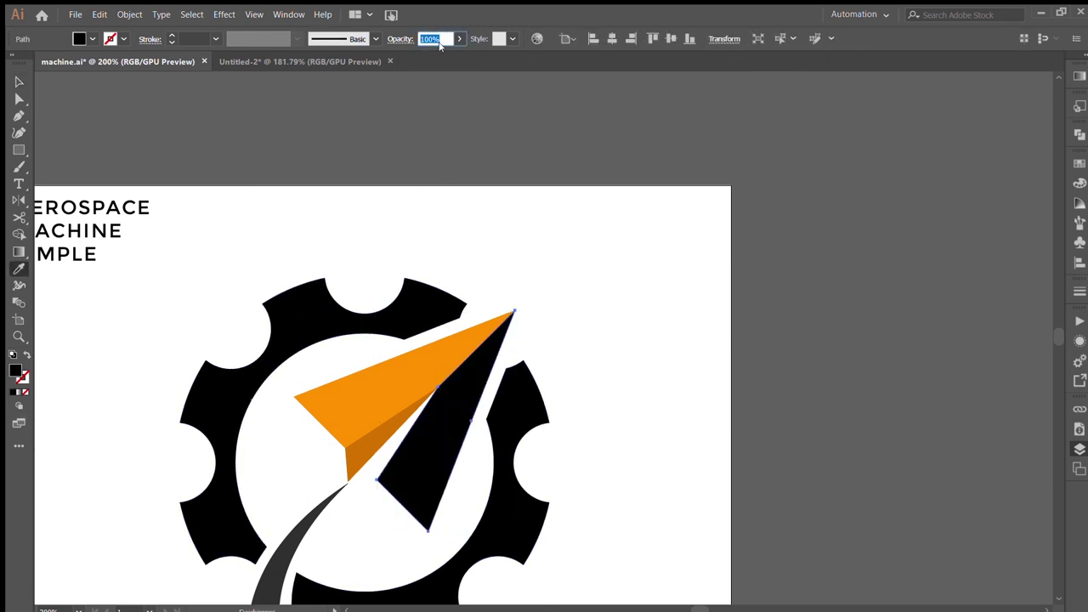
{"action": "left_click_drag", "start_coordinate": [408, 50], "coordinate": [405, 54]}
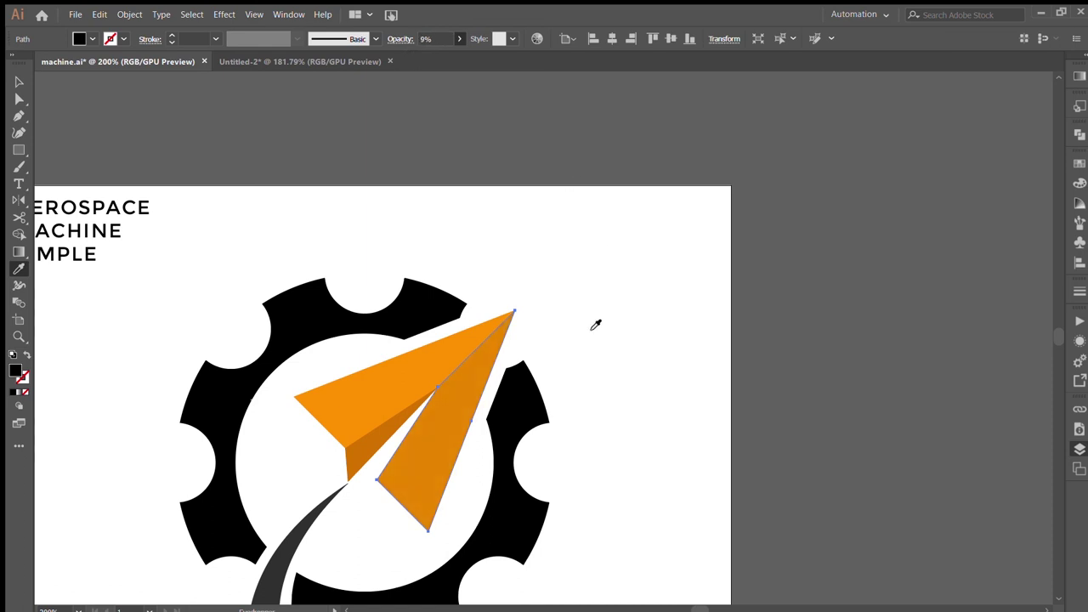
{"action": "key", "text": "v"}
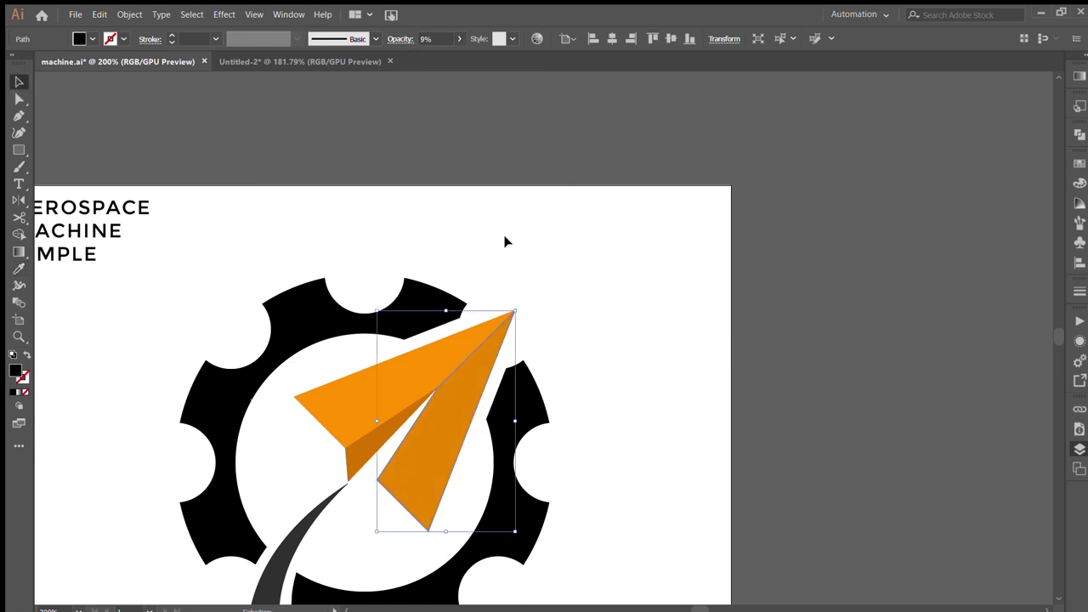
{"action": "left_click", "coordinate": [617, 294]}
{"action": "mouse_move", "coordinate": [587, 333]}
{"action": "left_mouse_down"}
{"action": "mouse_move", "coordinate": [712, 259]}
{"action": "mouse_move", "coordinate": [717, 221]}
{"action": "left_mouse_up"}
{"action": "left_click", "coordinate": [585, 301]}
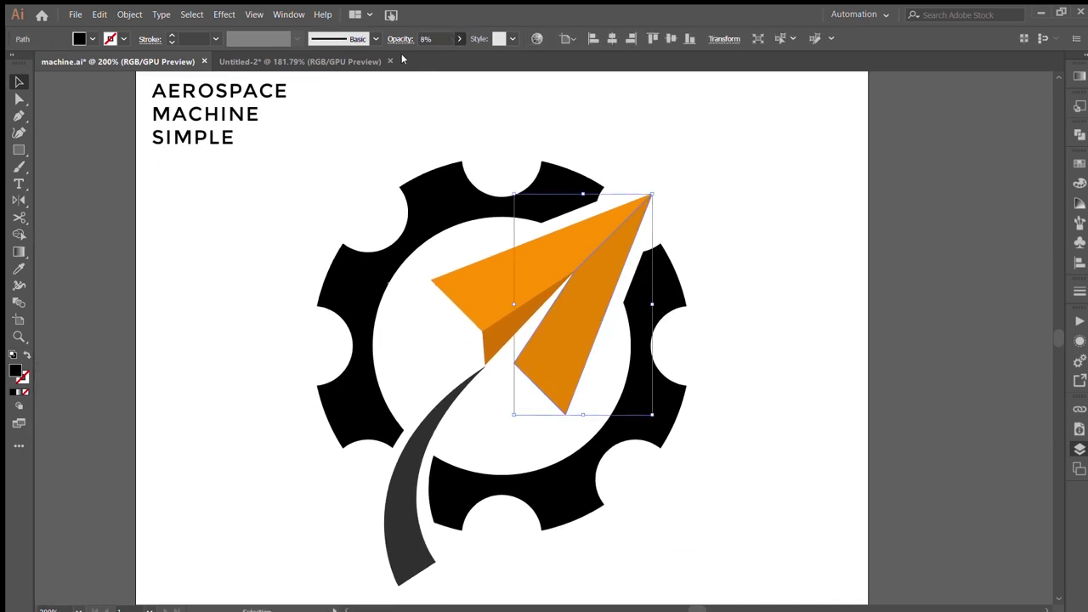
Nudge the fold's bottom corner anchor into place with Direct Selection.
{"action": "left_click", "coordinate": [656, 159]}
{"action": "left_click_drag", "start_coordinate": [808, 285], "coordinate": [767, 274]}
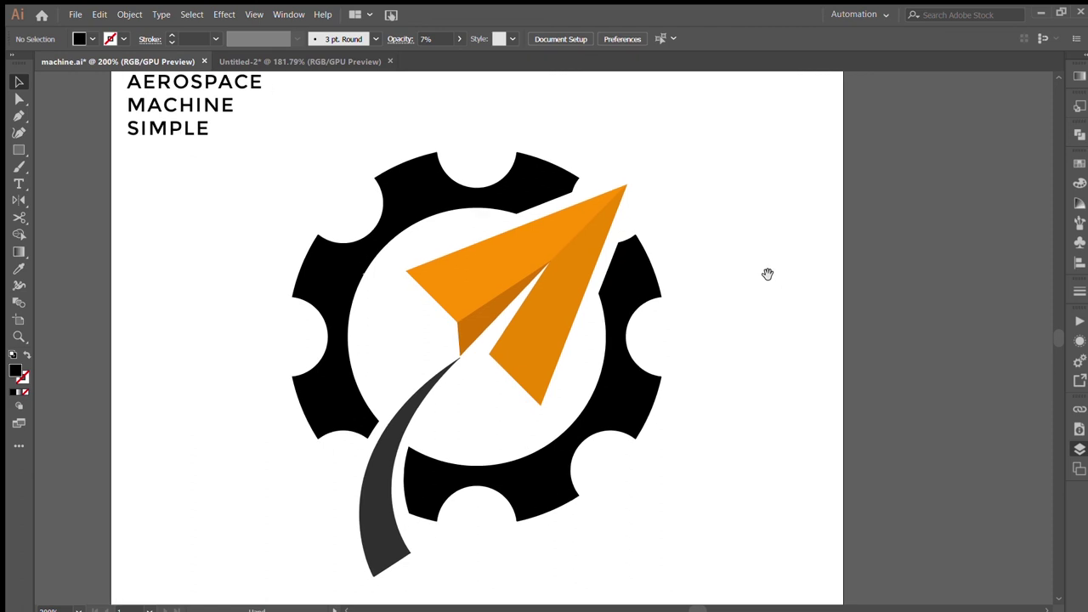
{"action": "key", "text": "a"}
{"action": "left_click_drag", "start_coordinate": [460, 353], "coordinate": [462, 355]}
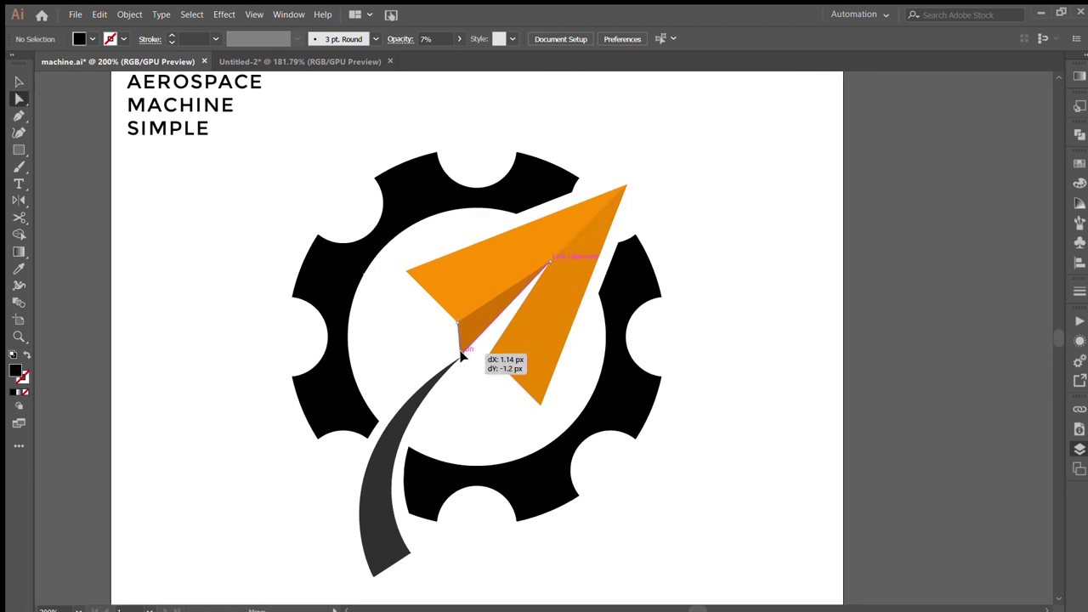
{"action": "left_click", "coordinate": [470, 358]}
{"action": "key", "text": "v"}
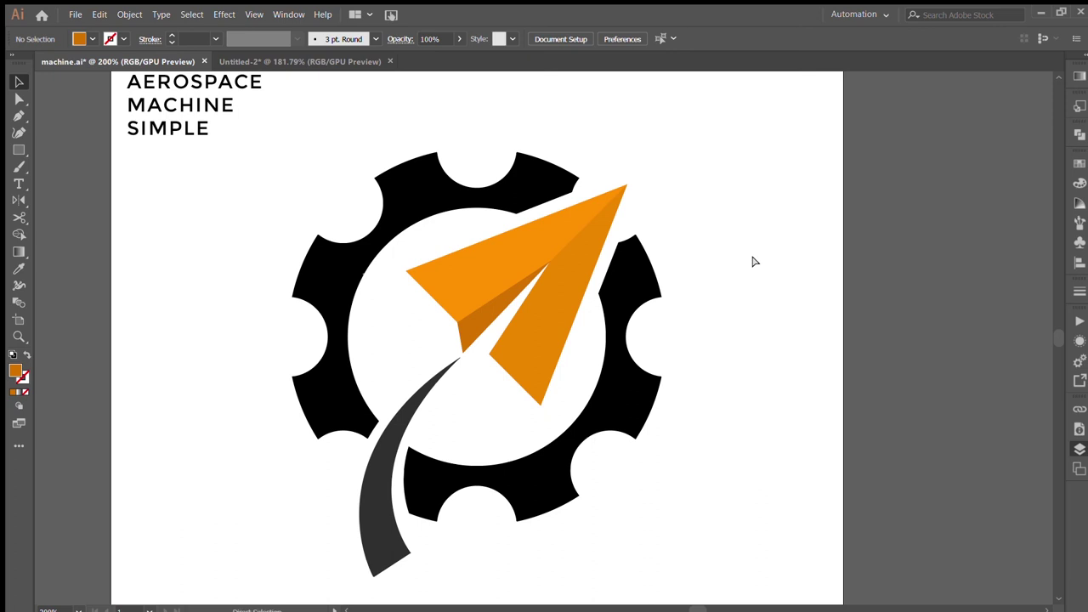
Group all logo parts, centre the group vertically on the artboard, and scale it slightly smaller.
{"action": "key", "text": "ctrl+plus"}
{"action": "key", "text": "ctrl+minus"}
{"action": "key", "text": "ctrl+minus"}
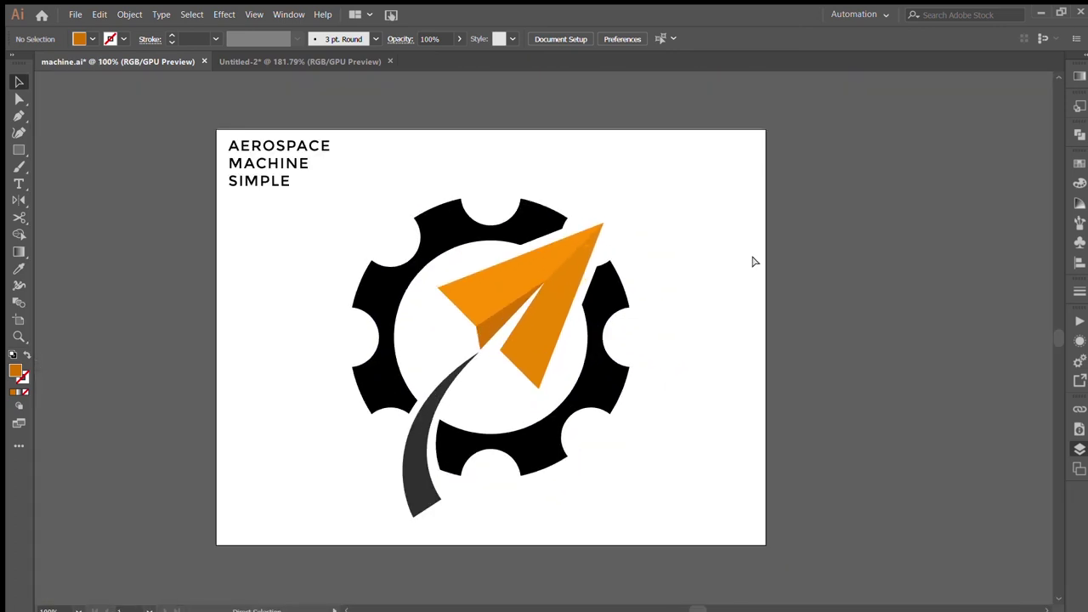
{"action": "left_click_drag", "start_coordinate": [630, 197], "coordinate": [366, 499]}
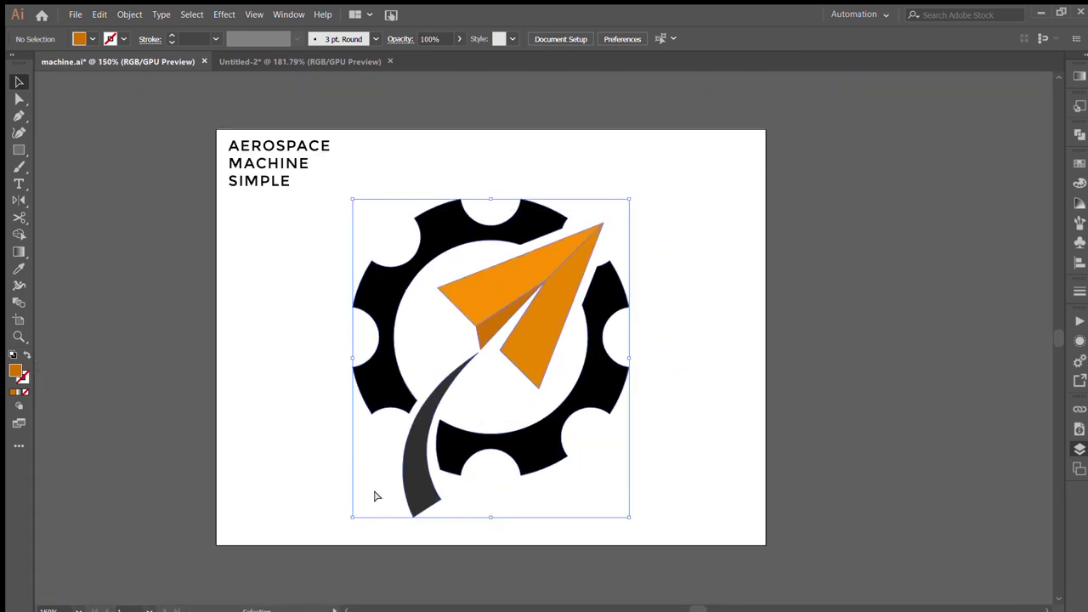
{"action": "key", "text": "a"}
{"action": "left_click", "coordinate": [672, 39]}
{"action": "key", "text": "v"}
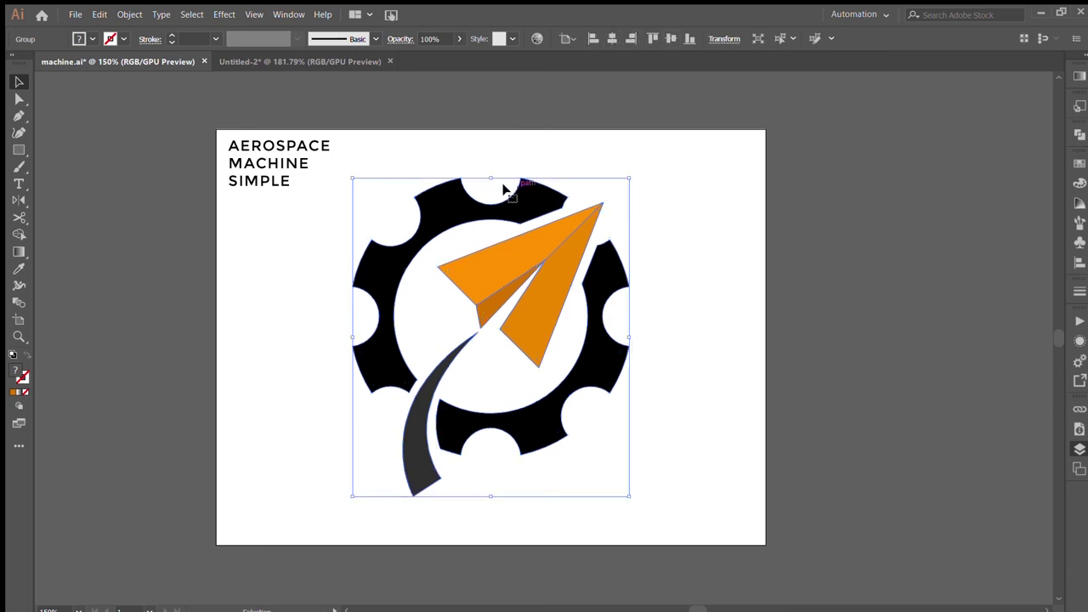
{"action": "left_click_drag", "start_coordinate": [486, 178], "coordinate": [488, 197]}
{"action": "left_click", "coordinate": [620, 228]}
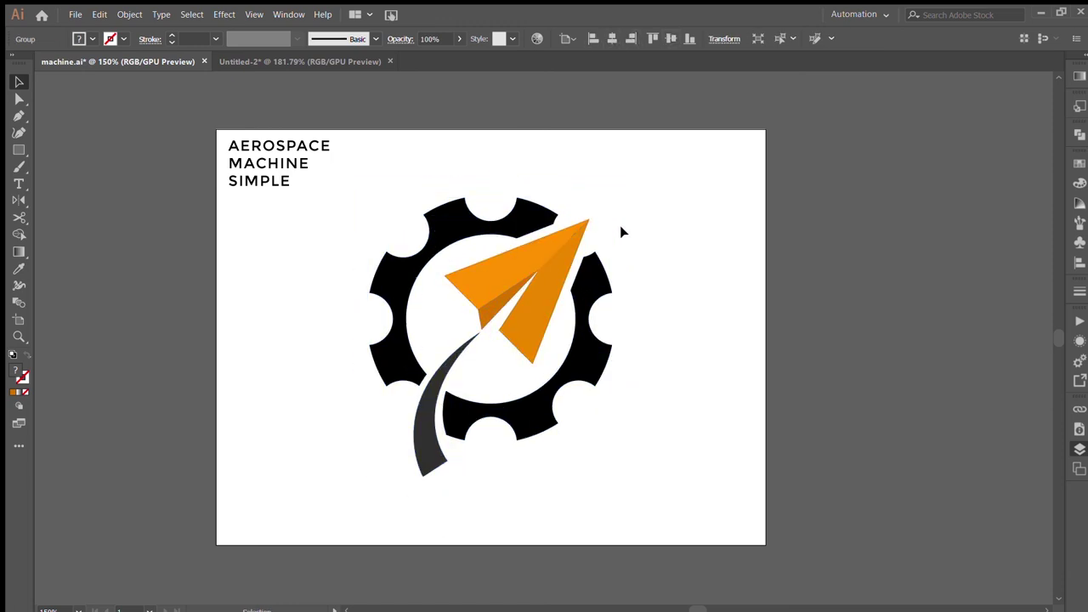